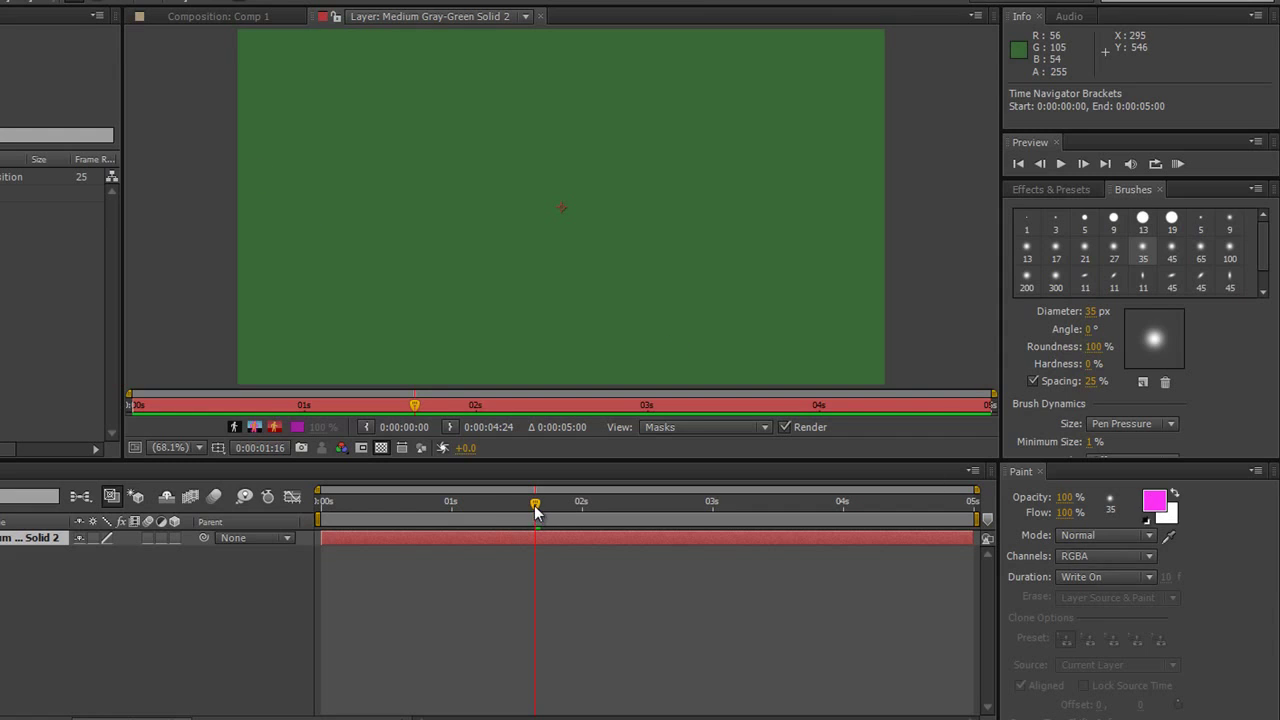
# Paint a looping magenta Write On stroke across the green solid from the first frame, then scrub to 0:00:01:14 to preview it
pyautogui.press('Home')
pyautogui.click(283, 500)
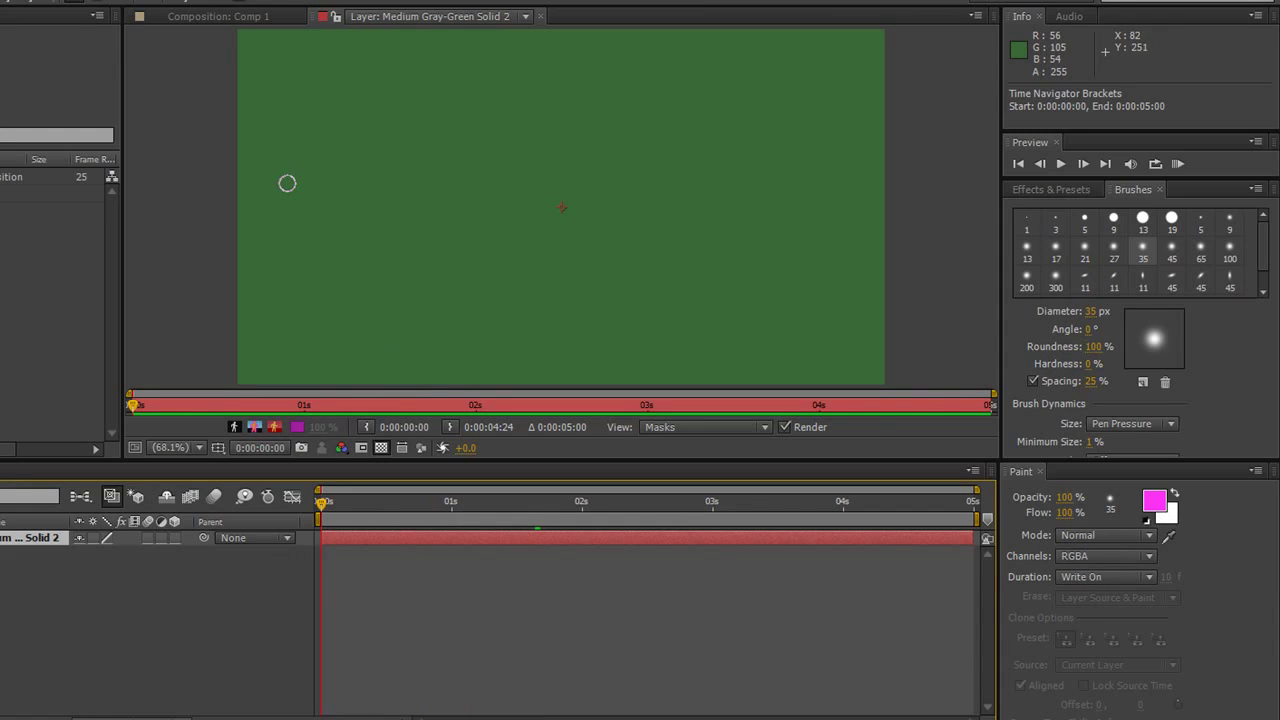
pyautogui.moveTo(286, 183)
pyautogui.mouseDown()
pyautogui.moveTo(420, 293)
pyautogui.moveTo(484, 153)
pyautogui.moveTo(533, 305)
pyautogui.moveTo(615, 140)
pyautogui.moveTo(635, 269)
pyautogui.moveTo(791, 203)
pyautogui.moveTo(800, 171)
pyautogui.mouseUp()
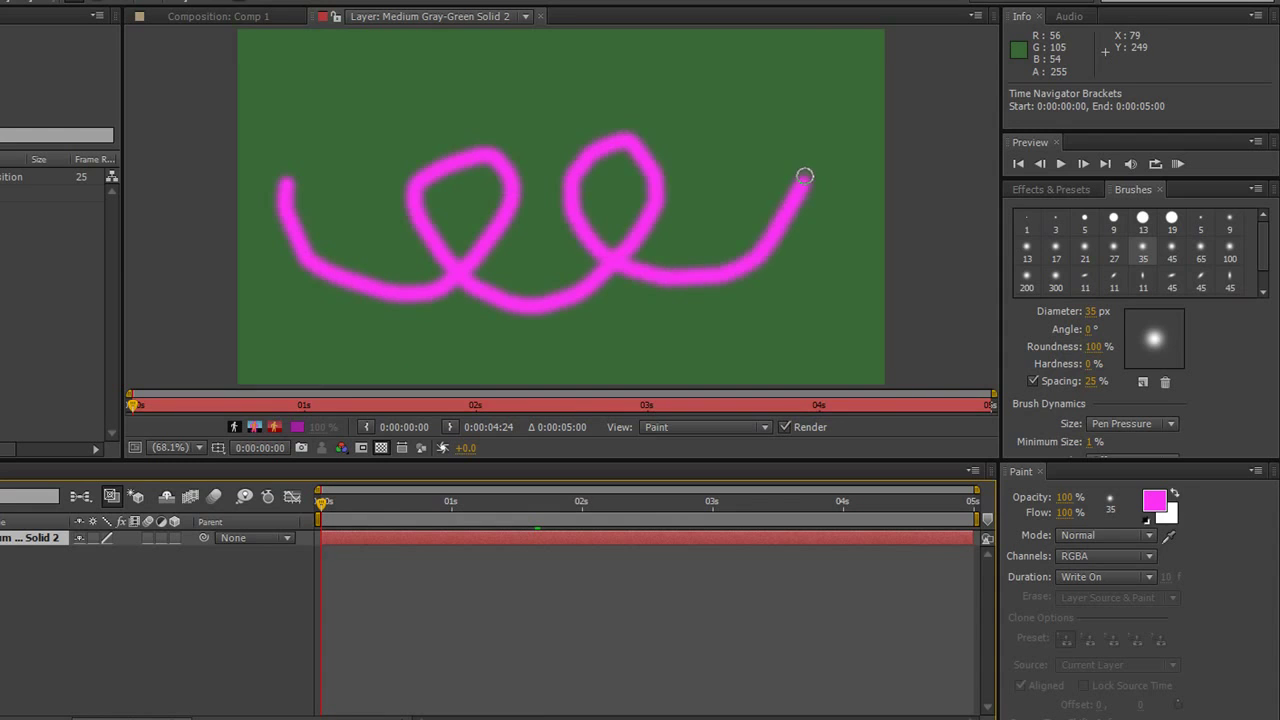
pyautogui.hotkey('ctrl', 'z')
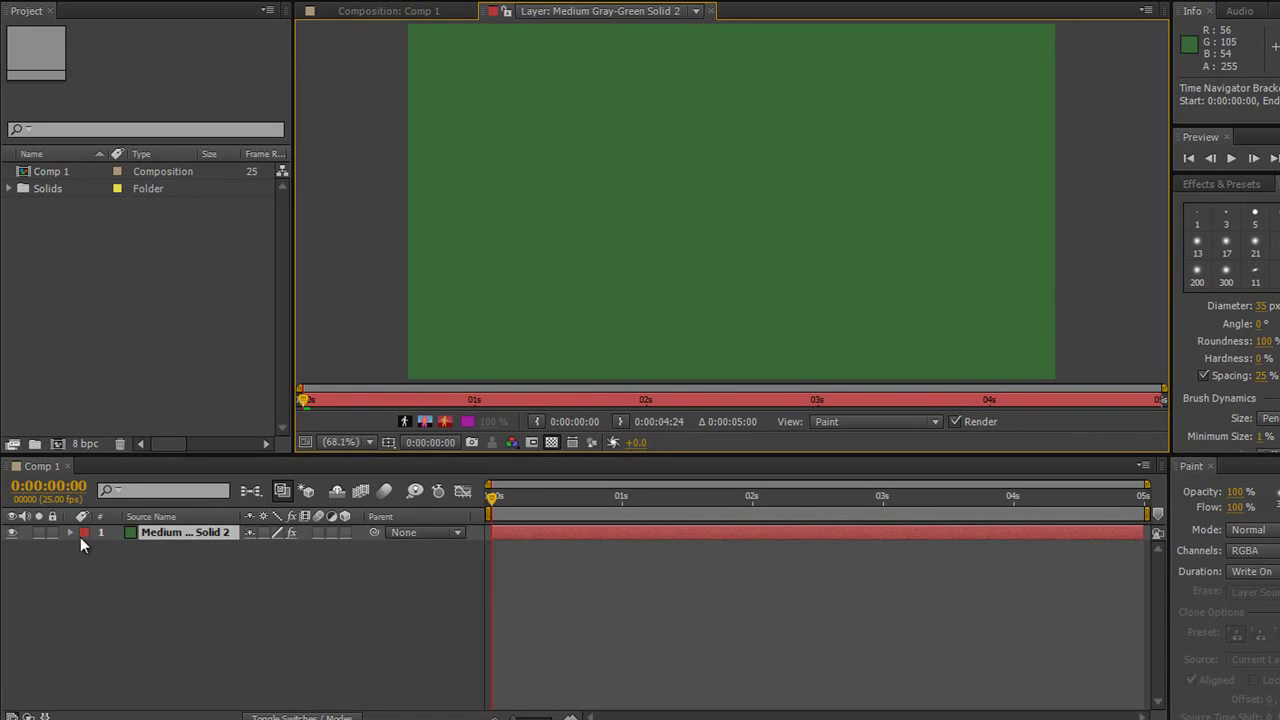
pyautogui.click(70, 532)
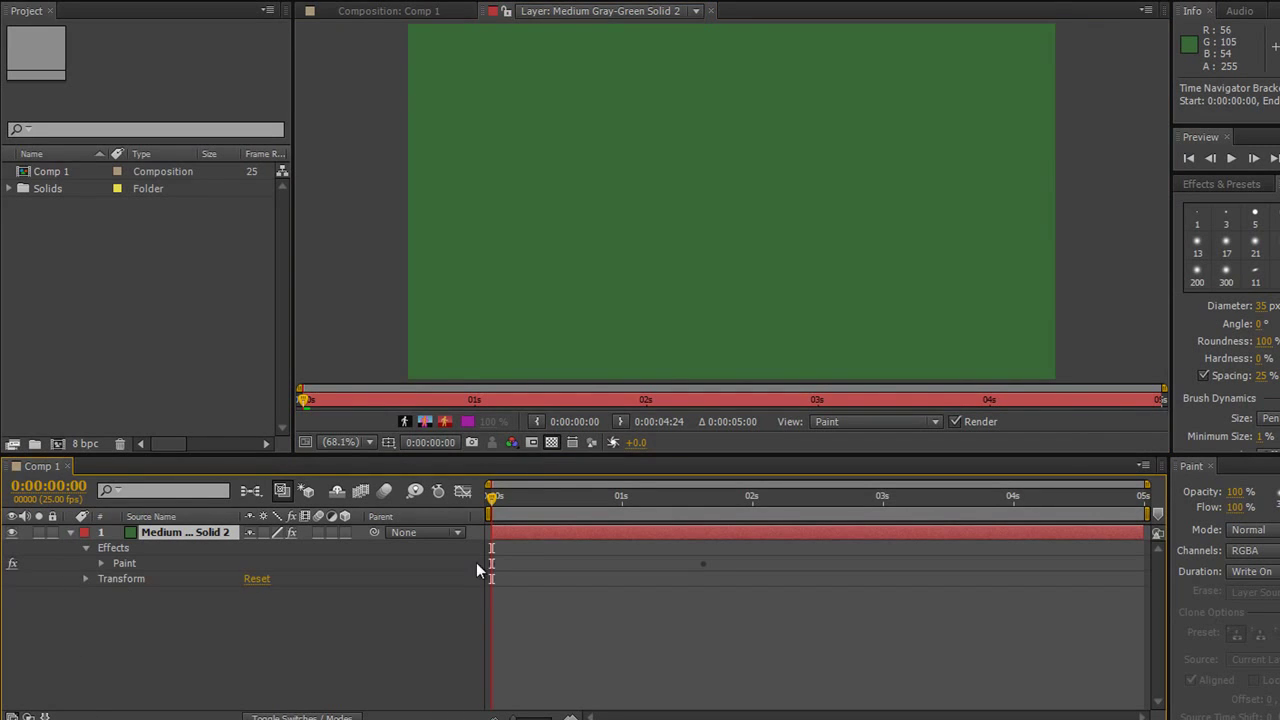
pyautogui.moveTo(492, 500)
pyautogui.mouseDown()
pyautogui.moveTo(708, 543)
pyautogui.moveTo(486, 543)
pyautogui.moveTo(694, 553)
pyautogui.mouseUp()
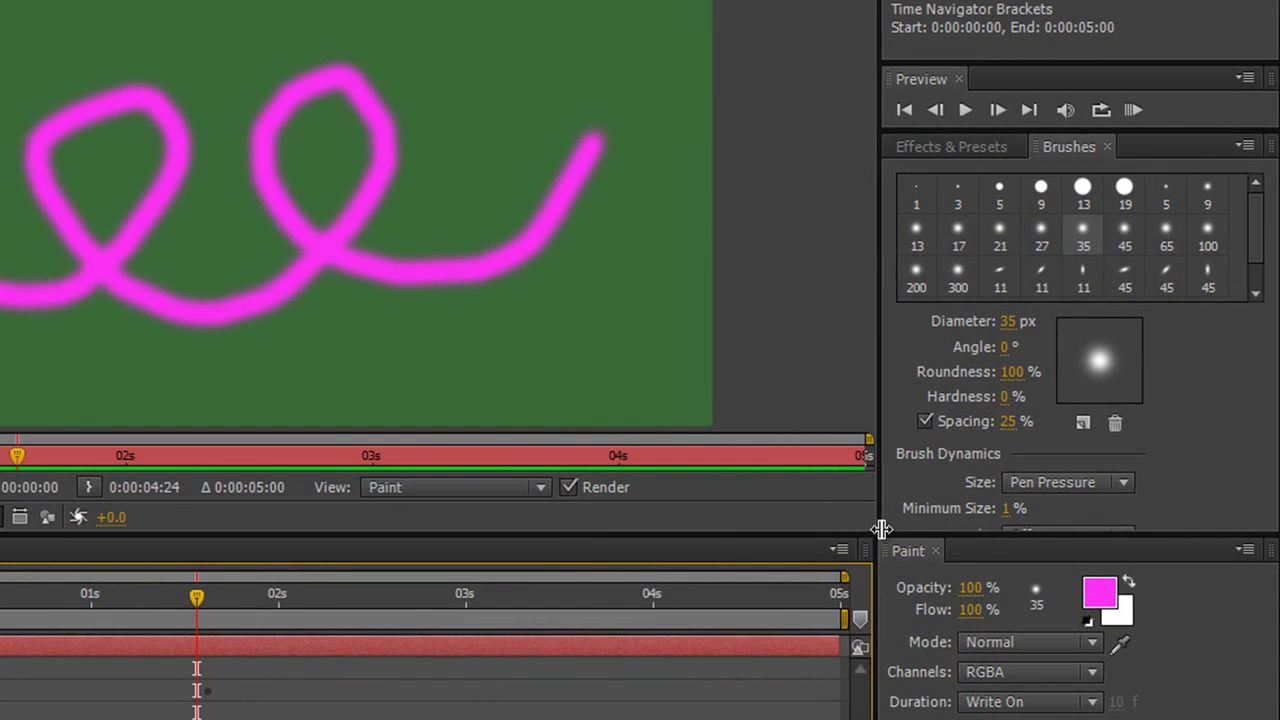
# Examine the brush dynamics settings and the available options for controlling brush size
pyautogui.moveTo(867, 530); pyautogui.dragTo(868, 687)
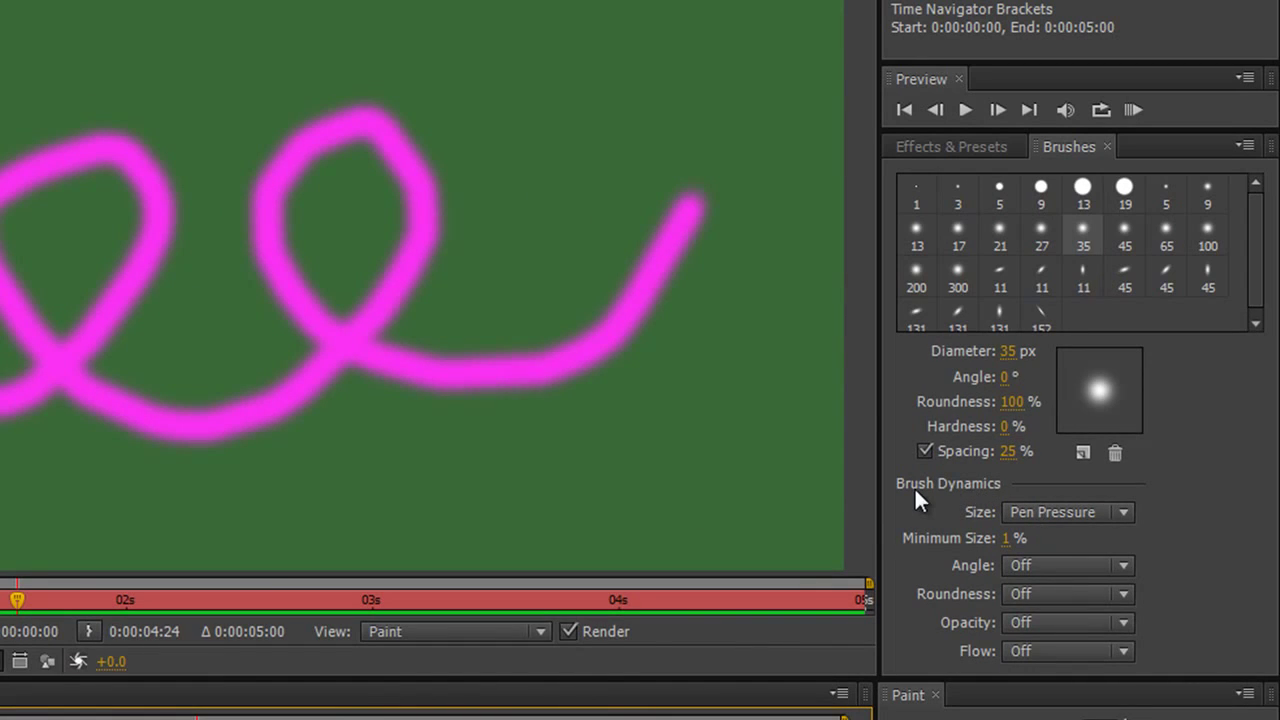
pyautogui.click(1116, 514)
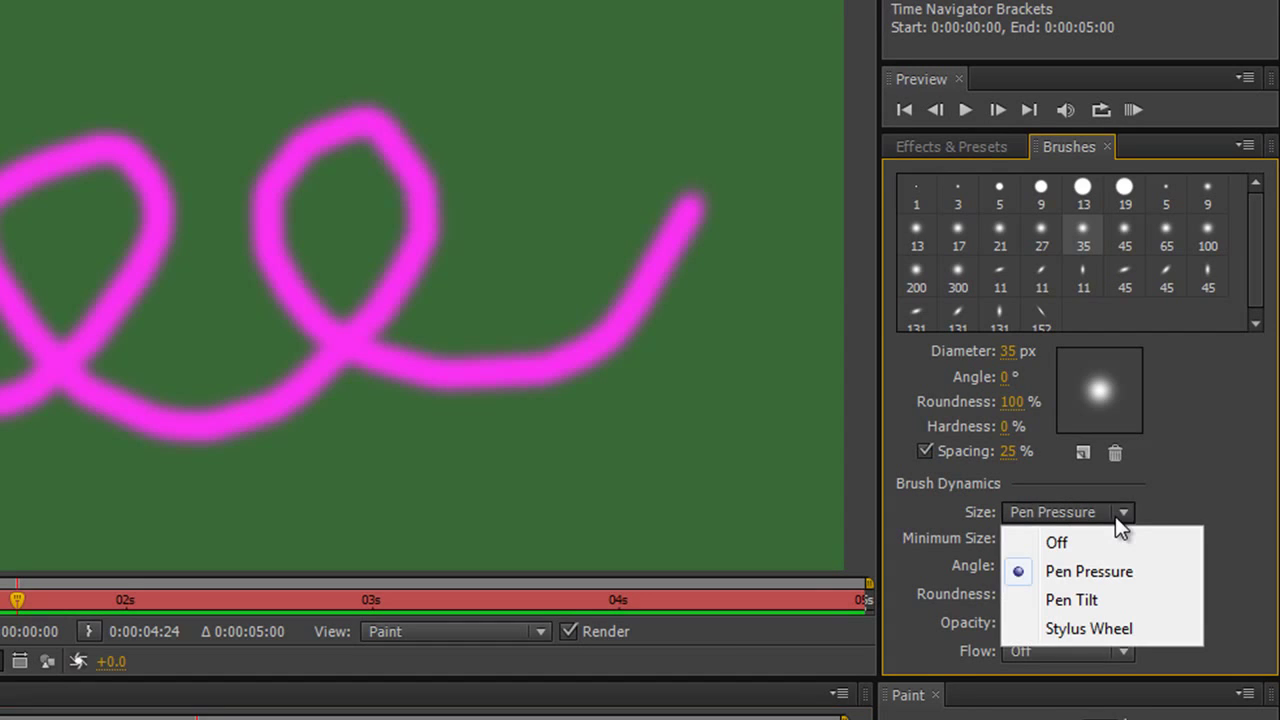
pyautogui.click(1115, 516)
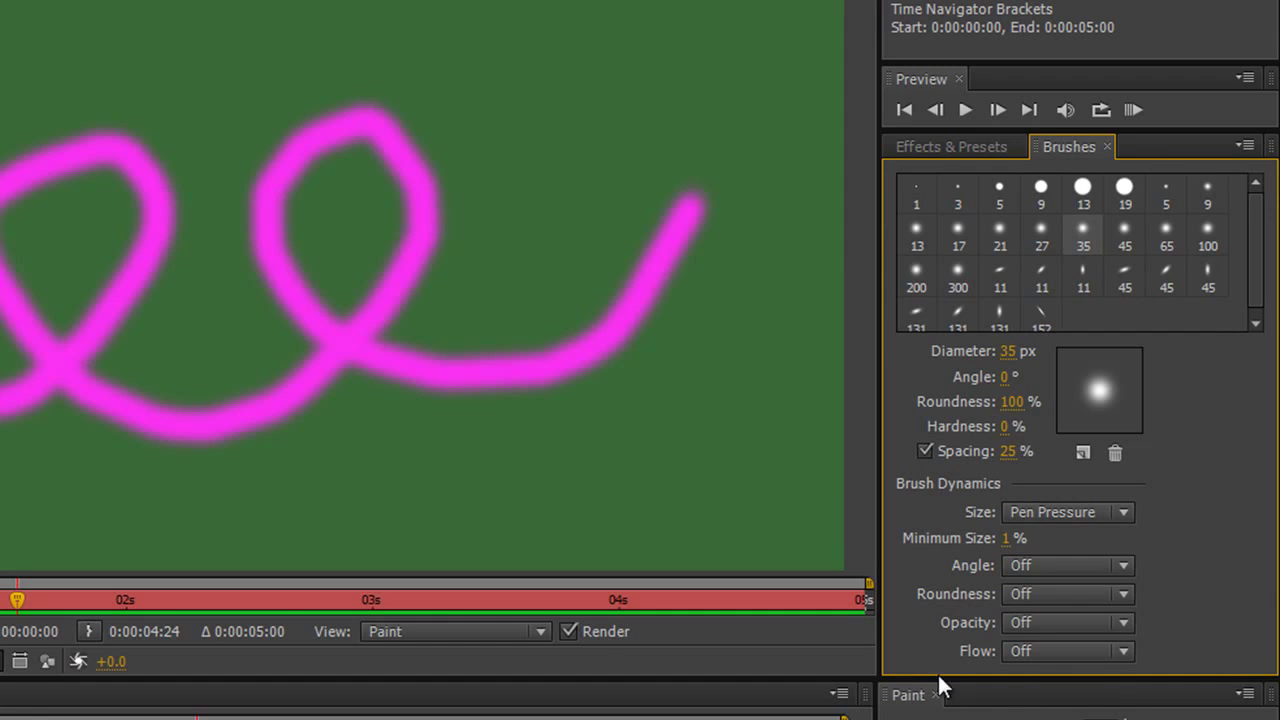
pyautogui.moveTo(934, 684); pyautogui.dragTo(928, 577)
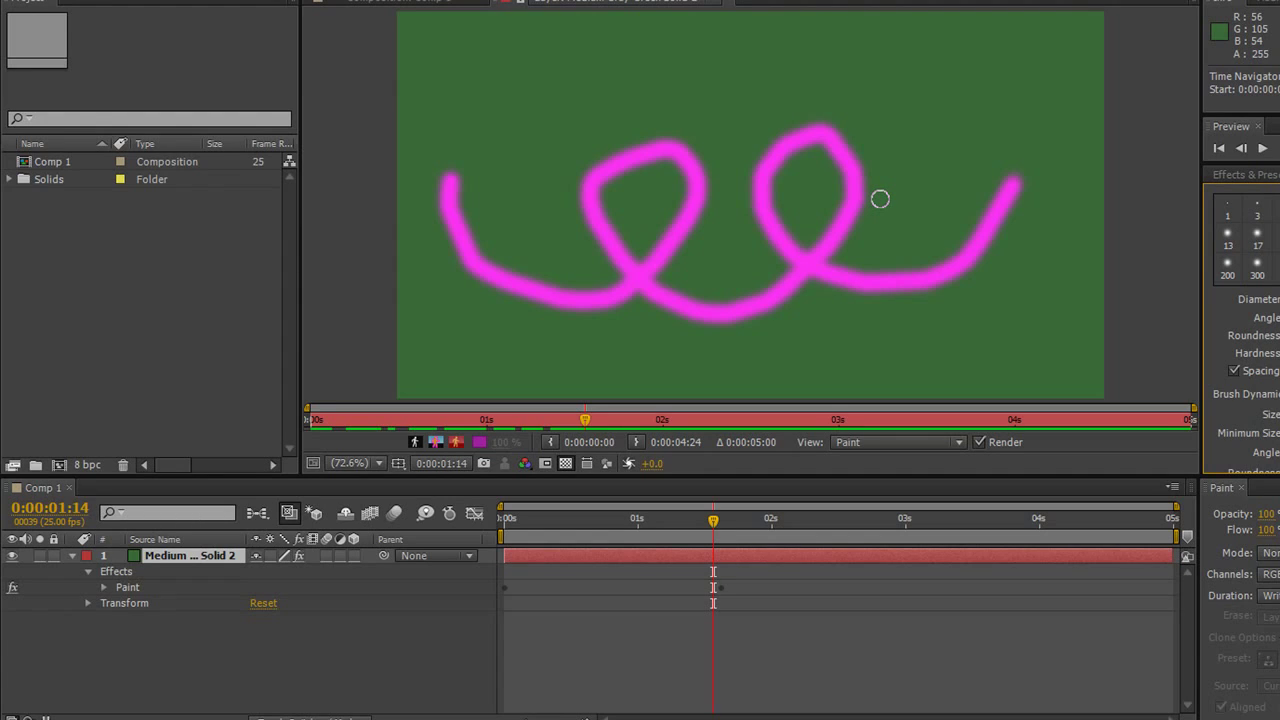
# Turn on Paint on Transparent for the solid's Paint effect and scrub through the animation at about 0:00:01:14
pyautogui.click(104, 587)
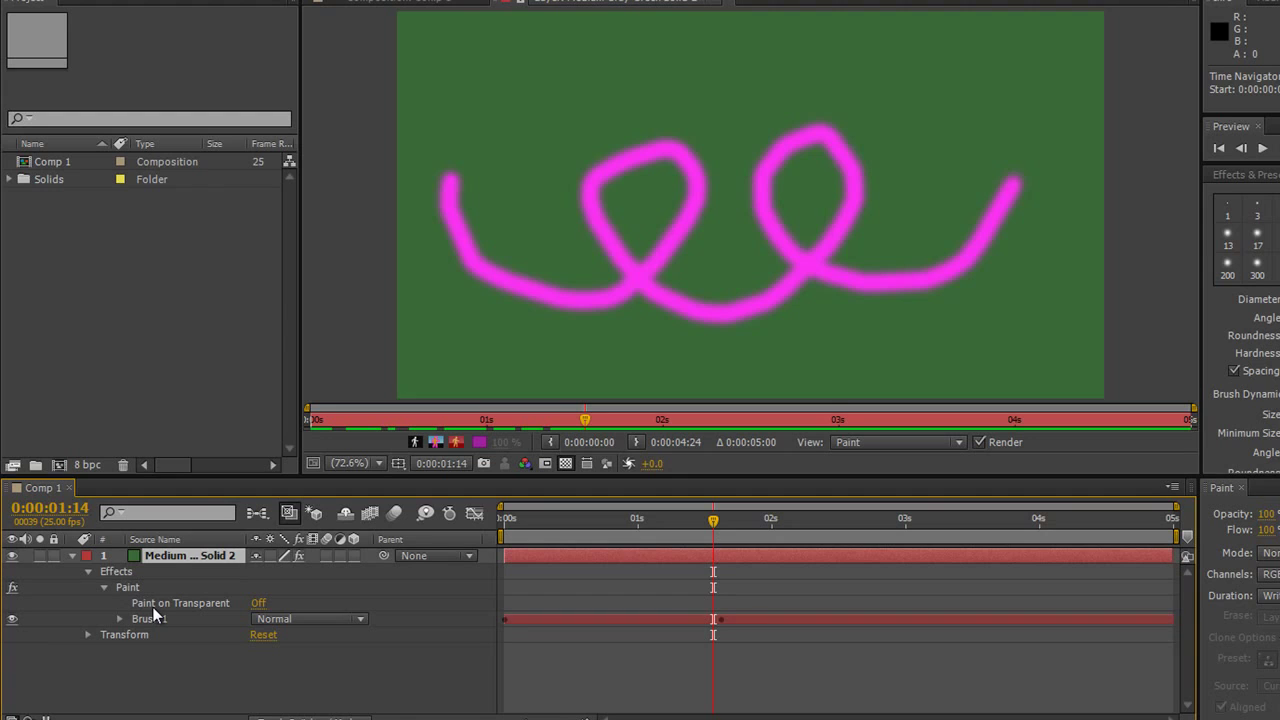
pyautogui.click(260, 604)
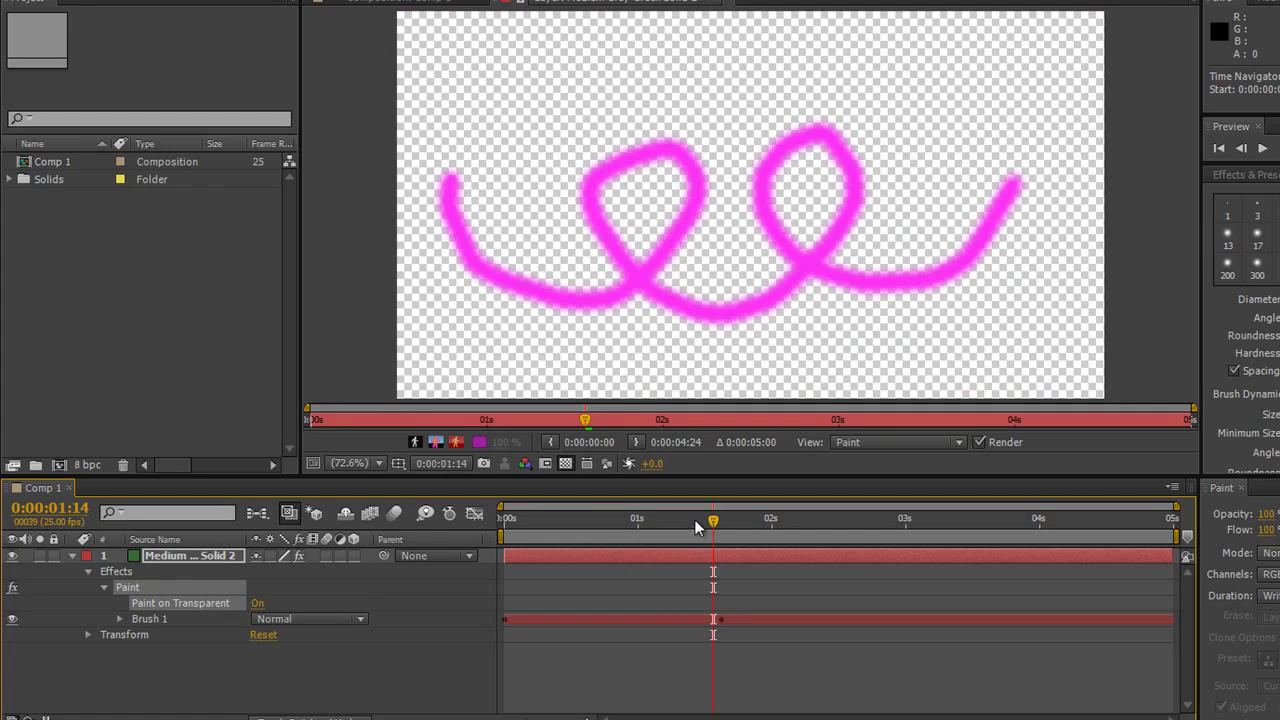
pyautogui.moveTo(697, 528)
pyautogui.mouseDown()
pyautogui.moveTo(749, 525)
pyautogui.moveTo(530, 530)
pyautogui.moveTo(713, 555)
pyautogui.mouseUp()
pyautogui.click(400, 670)
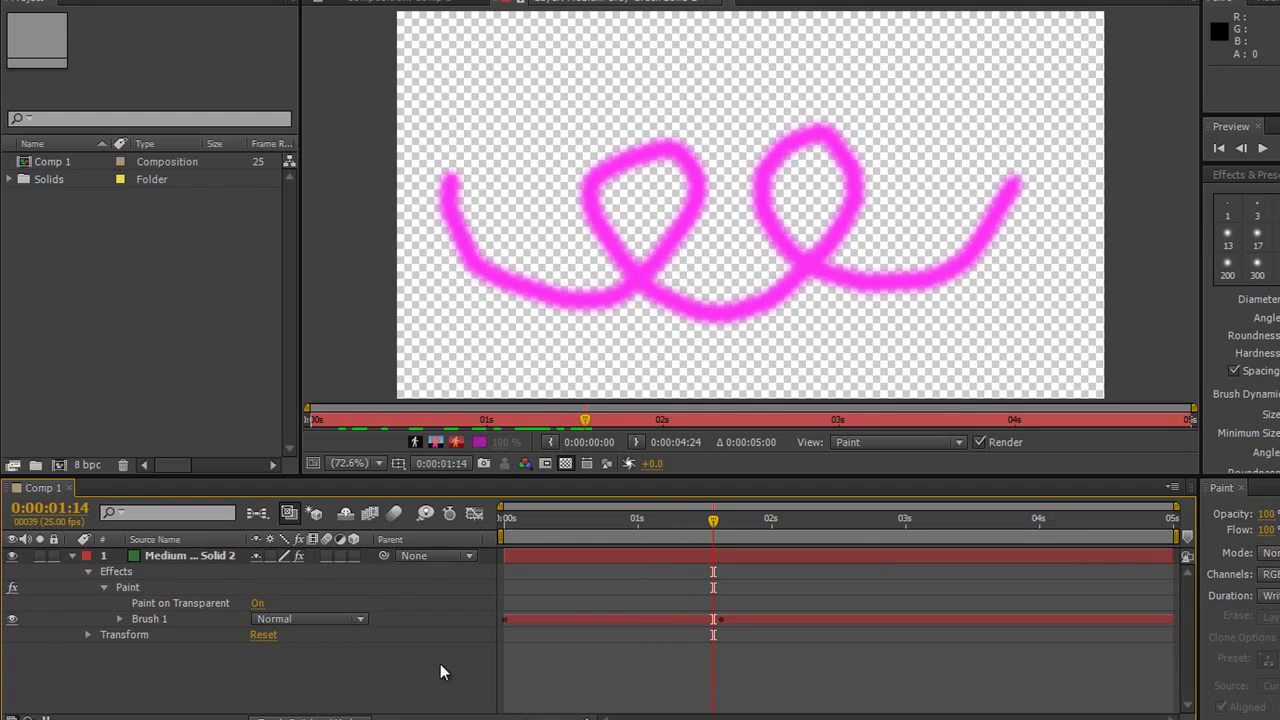
# Reveal Brush 1's properties, select its path and move the whole stroke toward the upper part of the layer
pyautogui.click(118, 618)
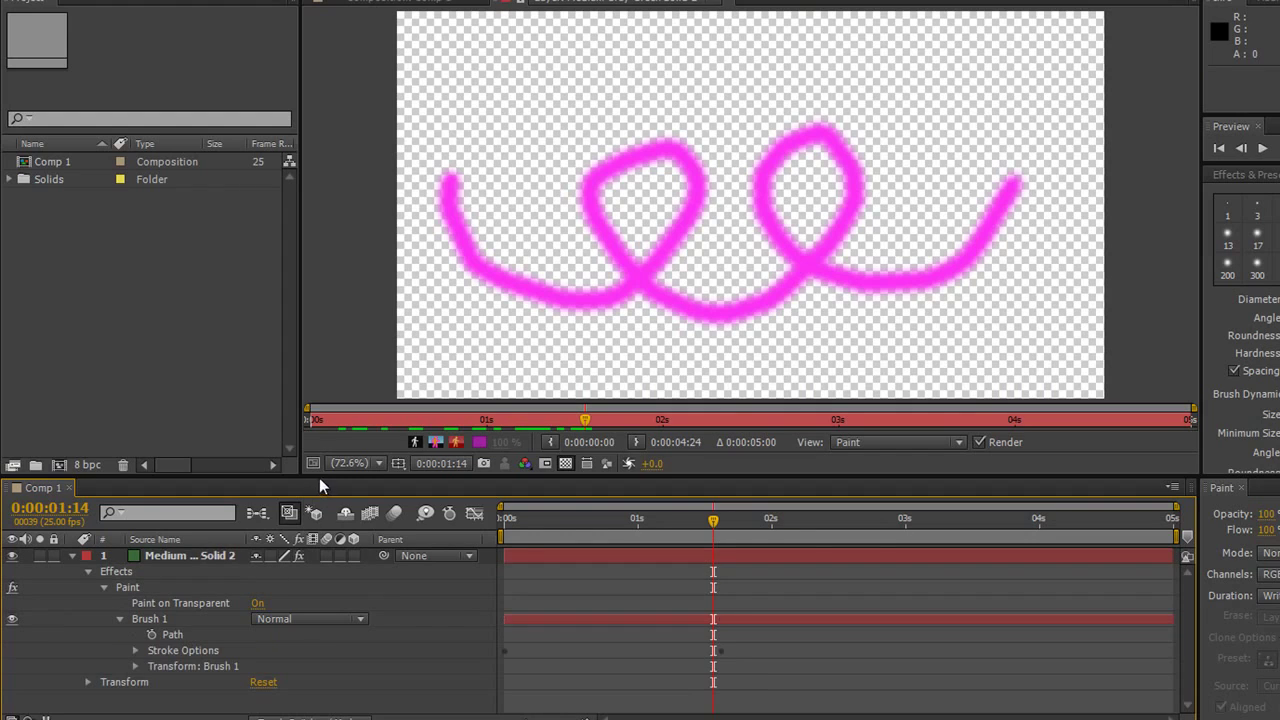
pyautogui.moveTo(322, 472); pyautogui.dragTo(322, 375)
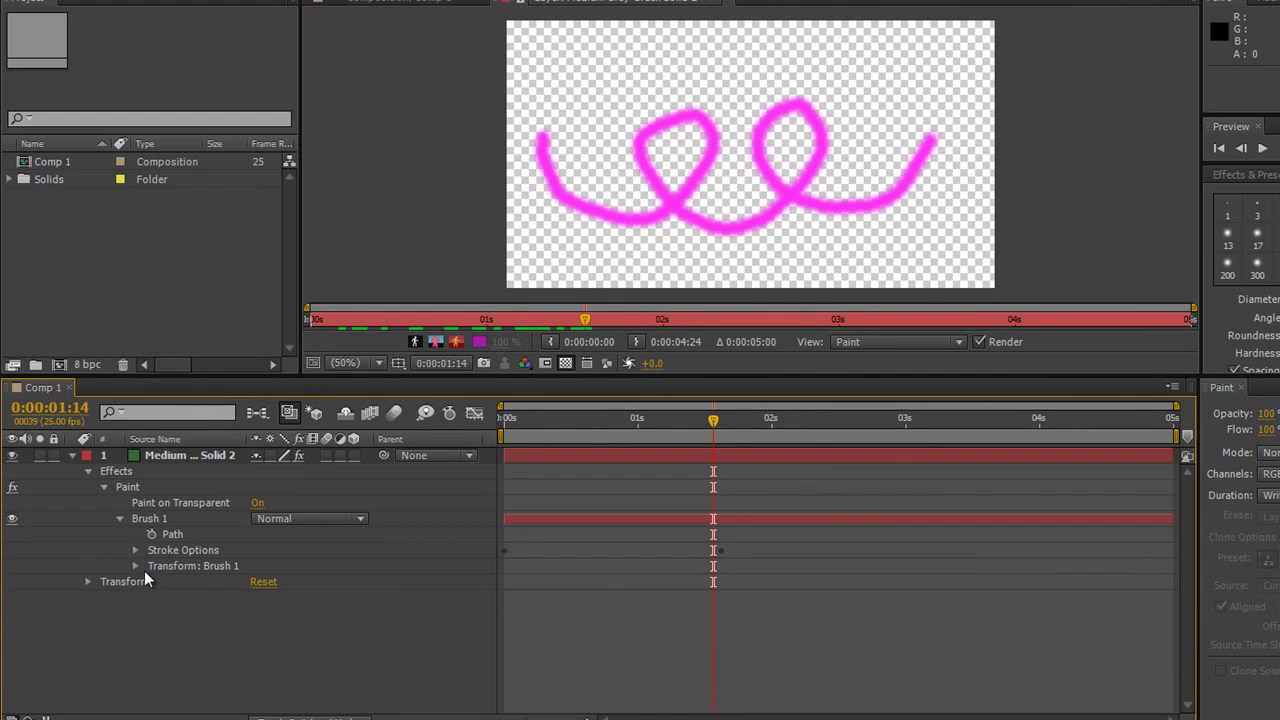
pyautogui.click(174, 534)
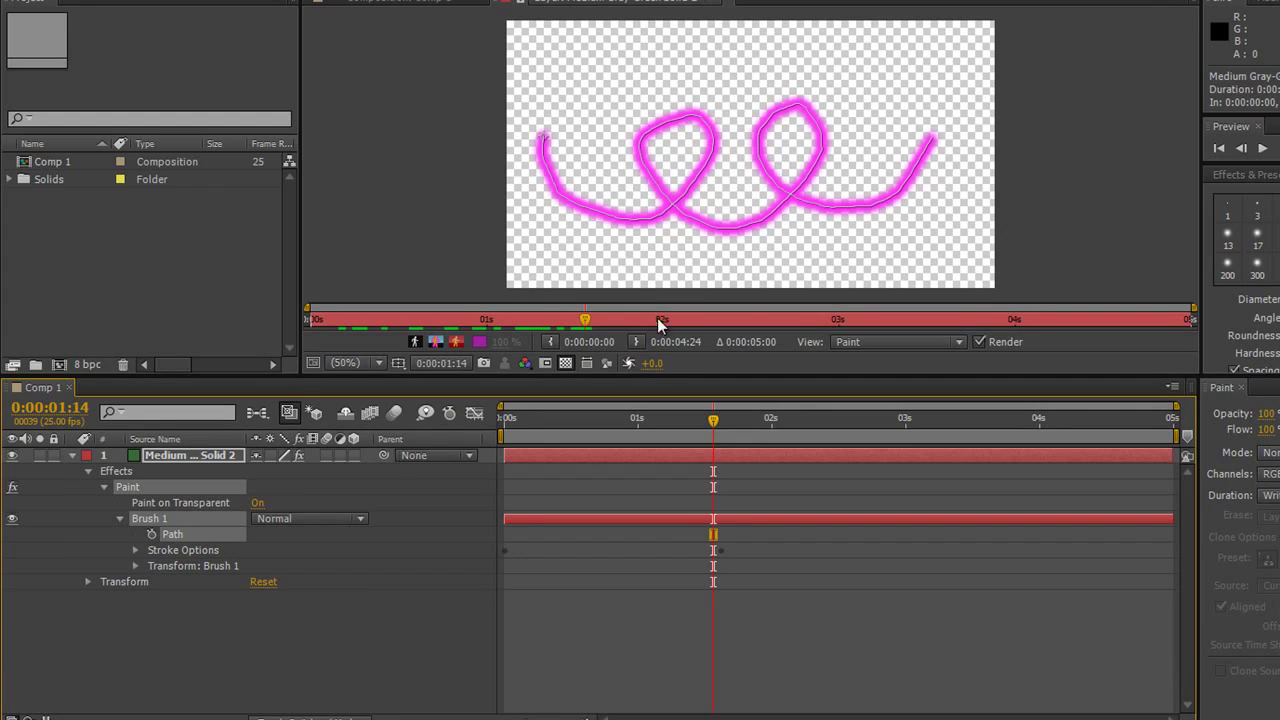
pyautogui.click(22, 1)
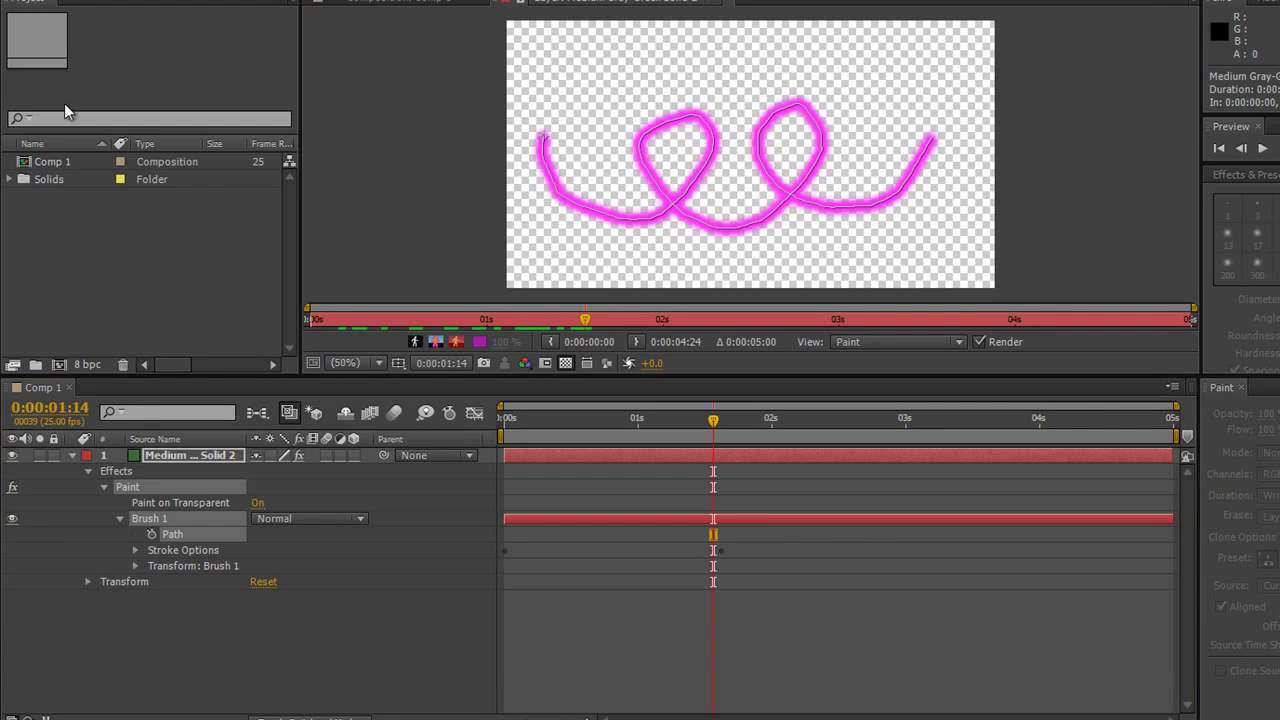
pyautogui.click(172, 535)
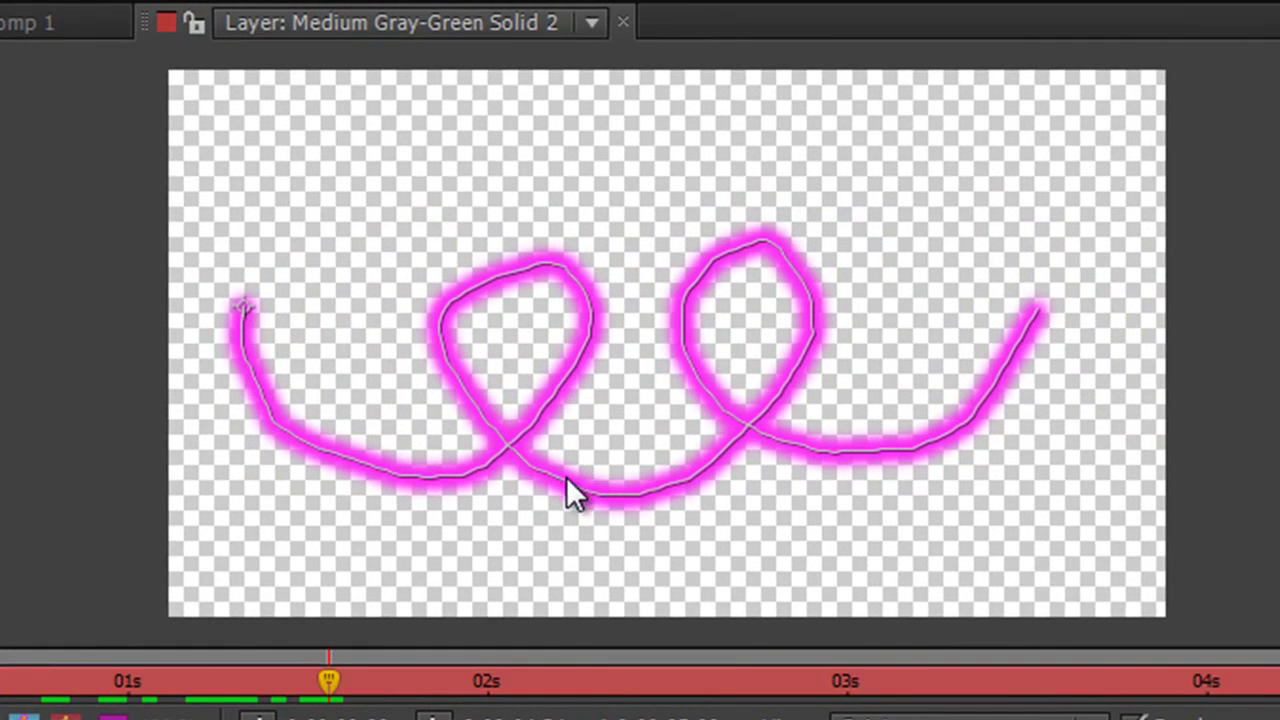
pyautogui.click(578, 462)
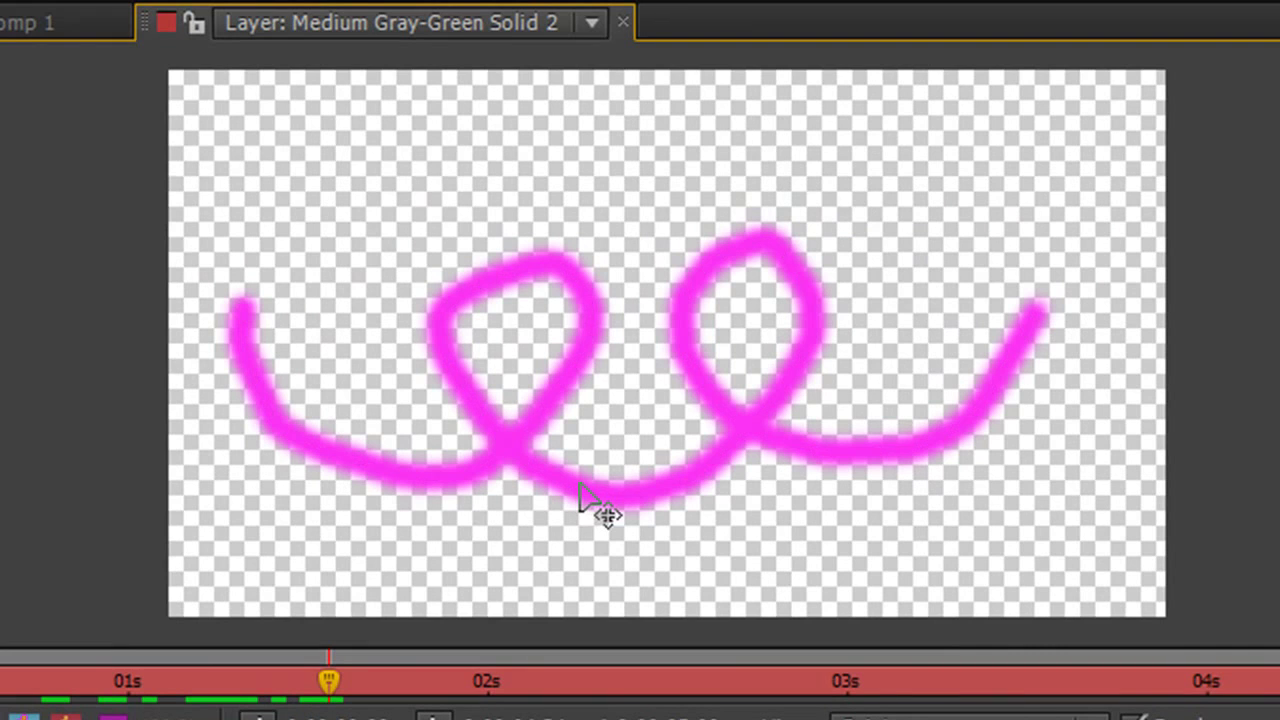
pyautogui.moveTo(580, 486)
pyautogui.mouseDown()
pyautogui.moveTo(584, 449)
pyautogui.moveTo(605, 443)
pyautogui.moveTo(594, 461)
pyautogui.moveTo(551, 429)
pyautogui.moveTo(646, 406)
pyautogui.moveTo(580, 380)
pyautogui.moveTo(646, 391)
pyautogui.moveTo(606, 417)
pyautogui.moveTo(617, 409)
pyautogui.mouseUp()
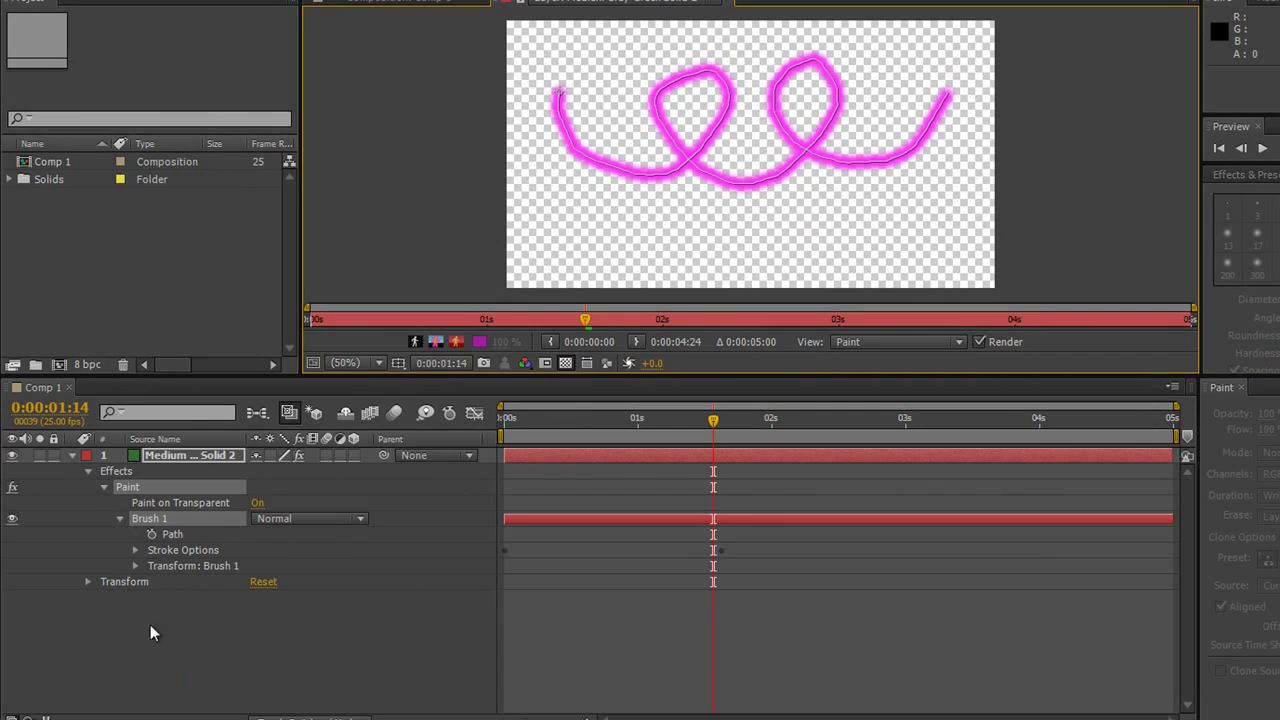
# Set Brush 1's transform to position 143.1, 203.5, scale 88% and rotation 2°
pyautogui.click(136, 566)
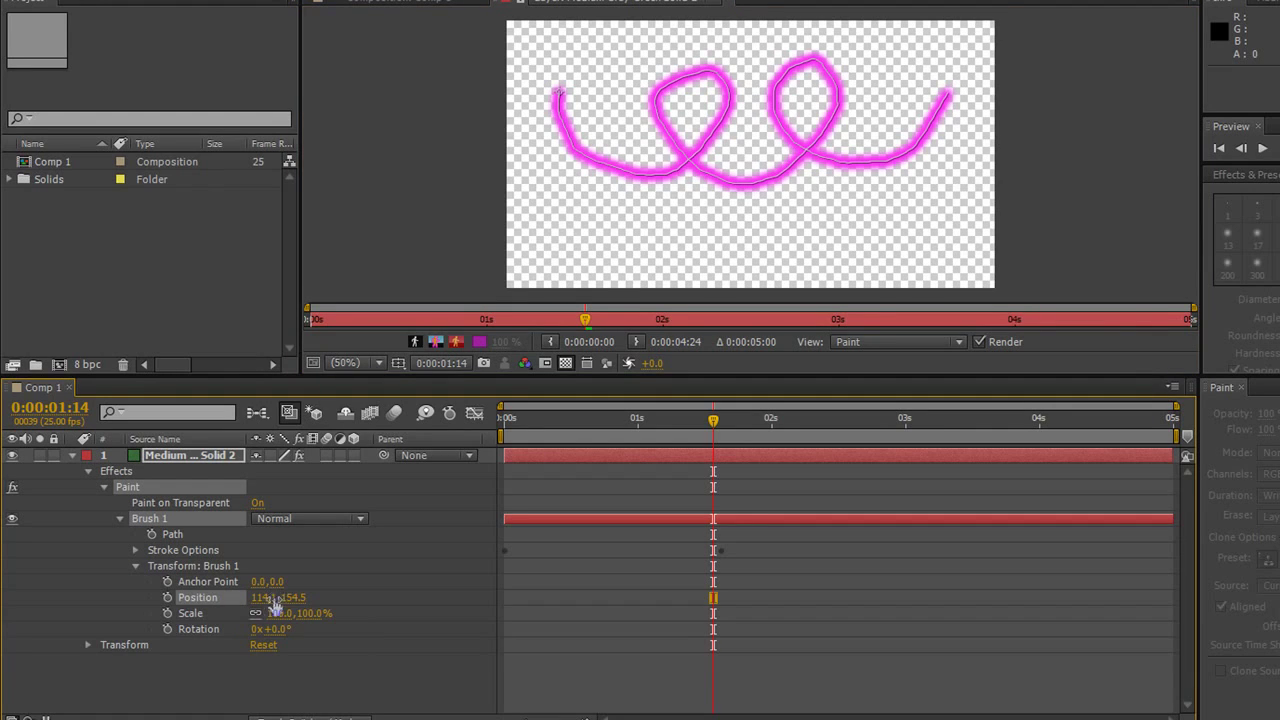
pyautogui.moveTo(276, 597)
pyautogui.mouseDown()
pyautogui.moveTo(245, 598)
pyautogui.moveTo(316, 610)
pyautogui.moveTo(287, 613)
pyautogui.moveTo(300, 613)
pyautogui.moveTo(300, 634)
pyautogui.moveTo(280, 633)
pyautogui.moveTo(300, 635)
pyautogui.moveTo(272, 631)
pyautogui.moveTo(284, 630)
pyautogui.mouseUp()
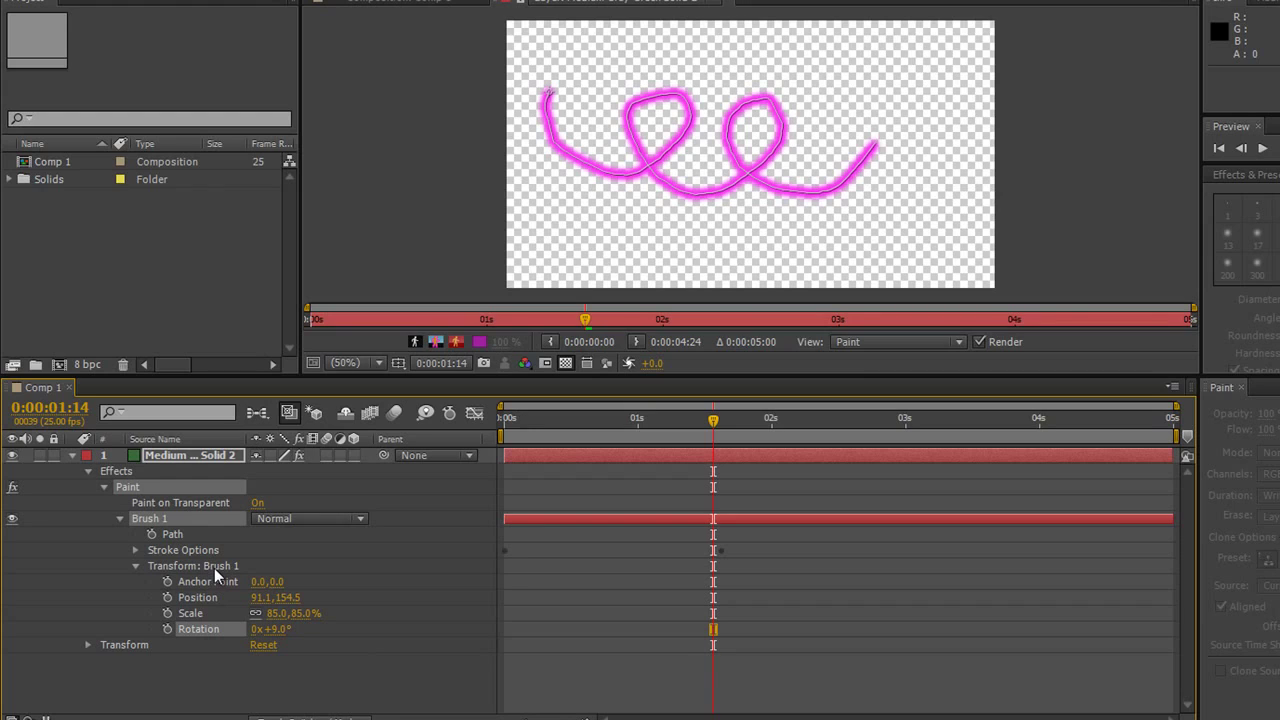
pyautogui.moveTo(292, 613)
pyautogui.mouseDown()
pyautogui.moveTo(268, 628)
pyautogui.moveTo(330, 588)
pyautogui.moveTo(280, 598)
pyautogui.moveTo(304, 597)
pyautogui.mouseUp()
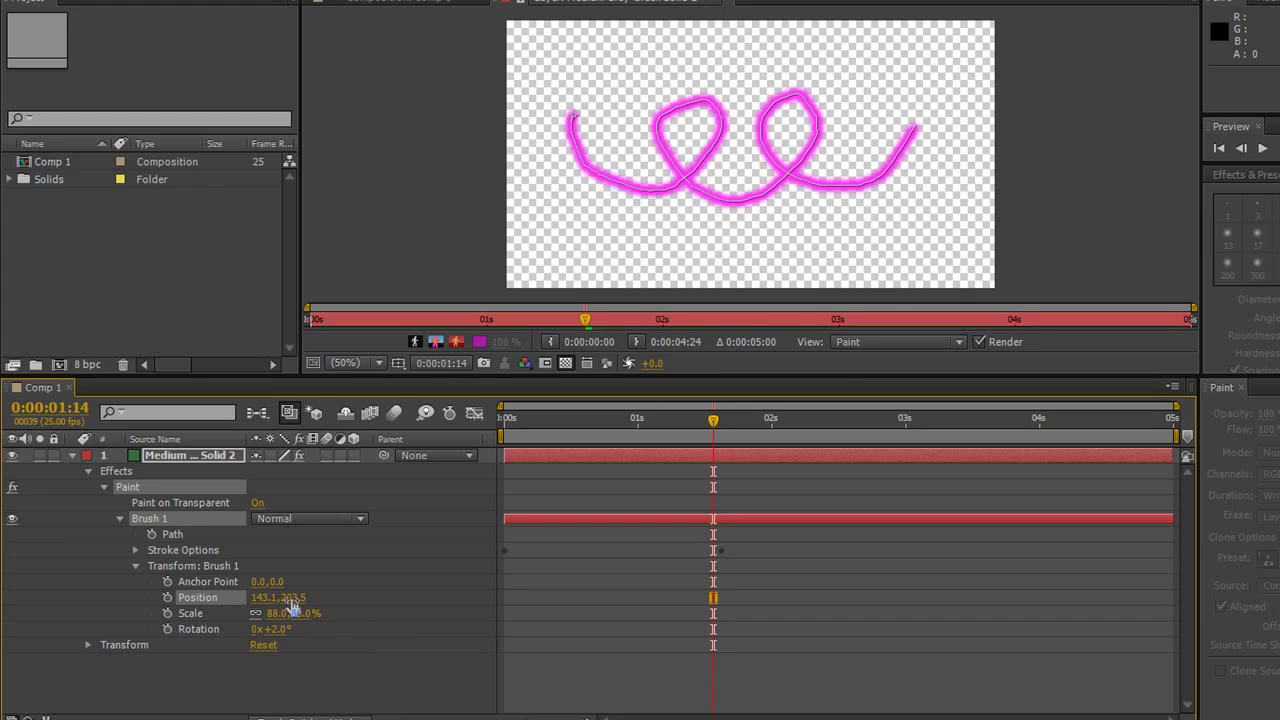
pyautogui.click(133, 612)
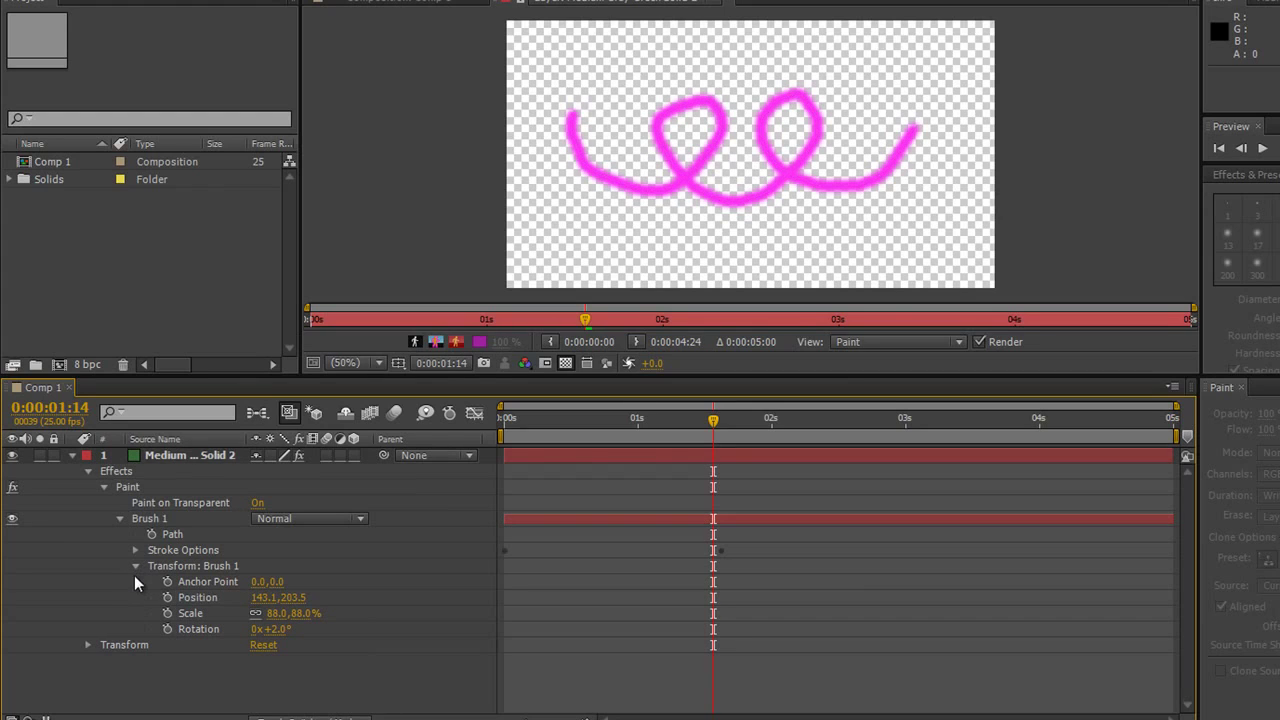
pyautogui.click(136, 566)
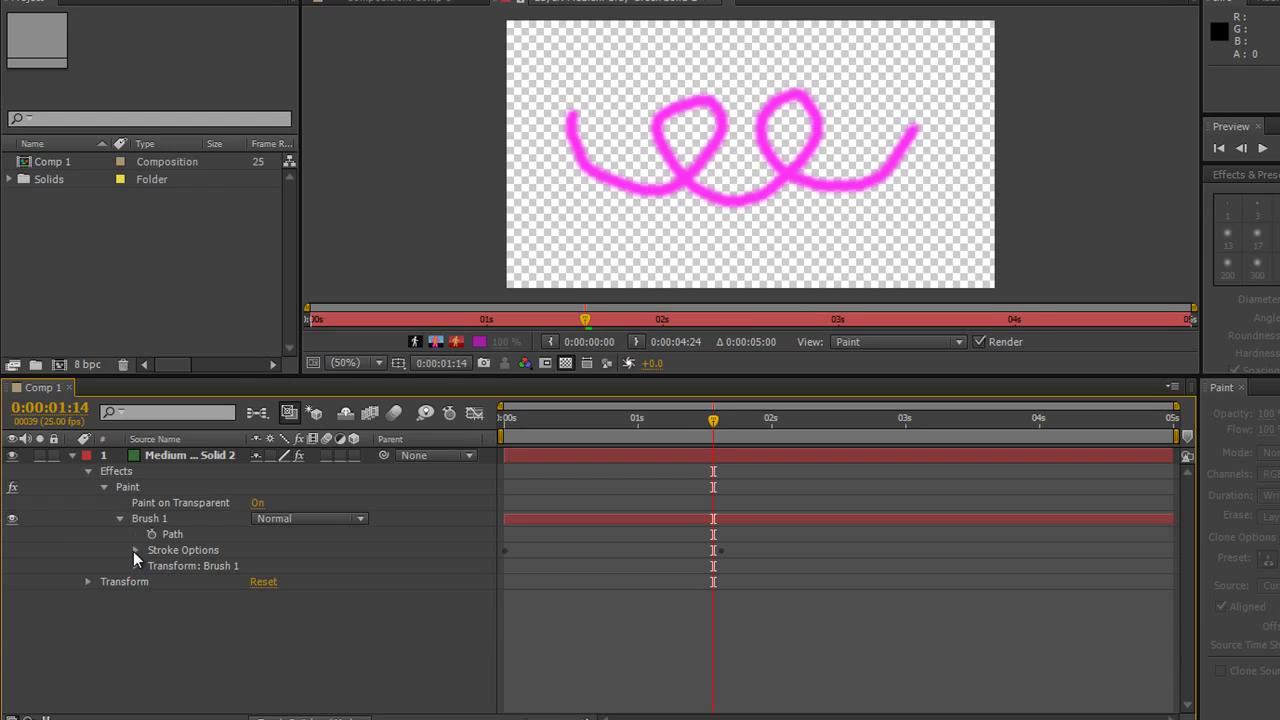
# Change Brush 1's stroke color to blue 1863DF
pyautogui.click(135, 550)
pyautogui.scroll(-1, 154, 637)
pyautogui.scroll(-1, 361, 590)
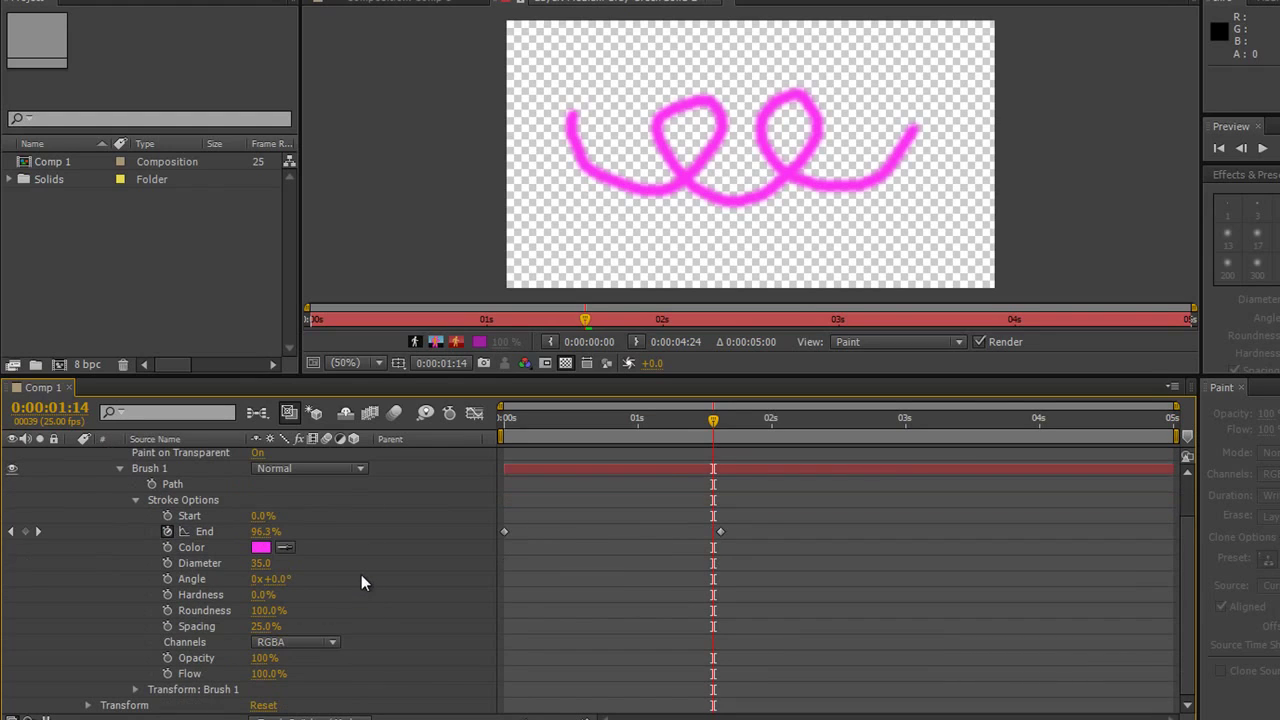
pyautogui.click(259, 547)
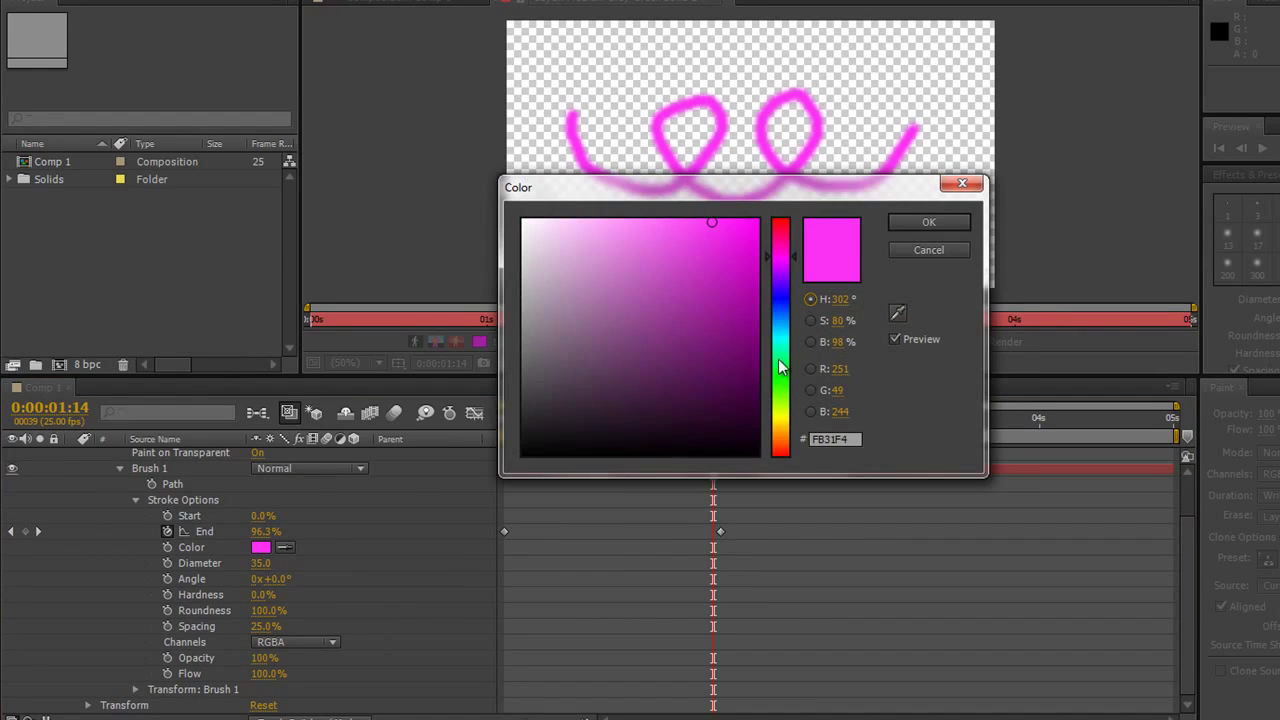
pyautogui.moveTo(784, 368); pyautogui.dragTo(791, 316)
pyautogui.click(721, 274)
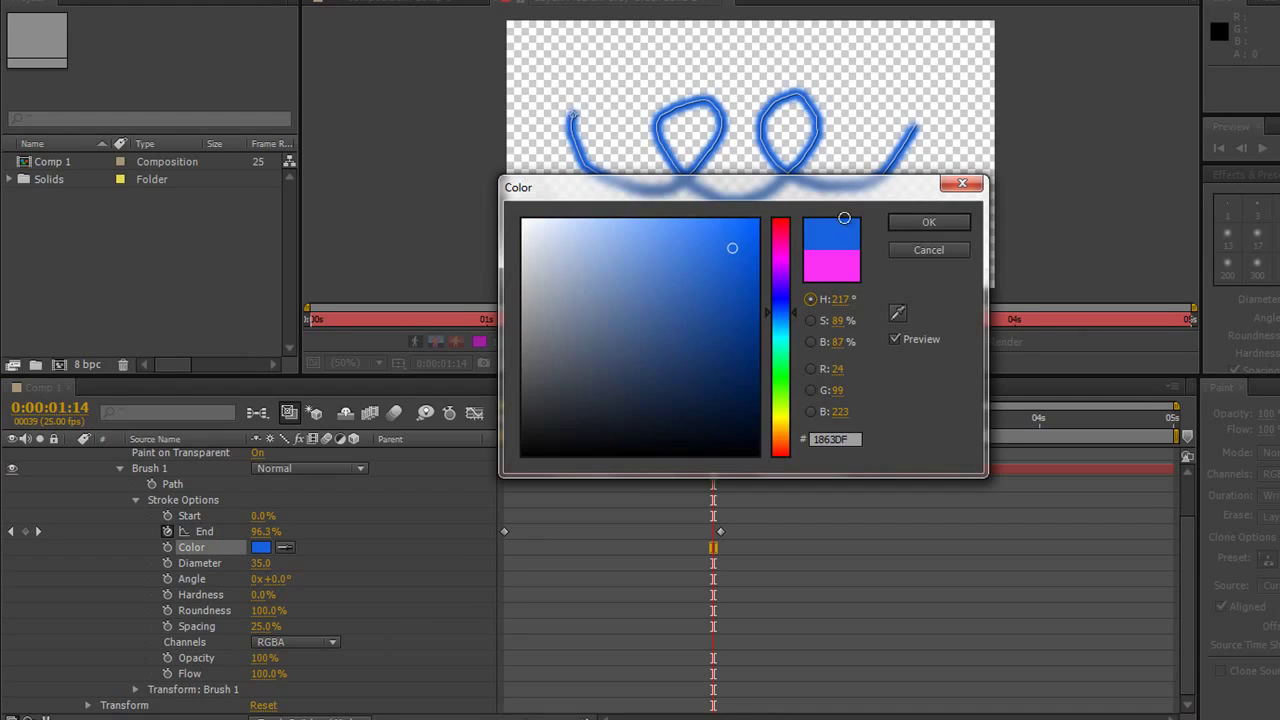
pyautogui.click(957, 222)
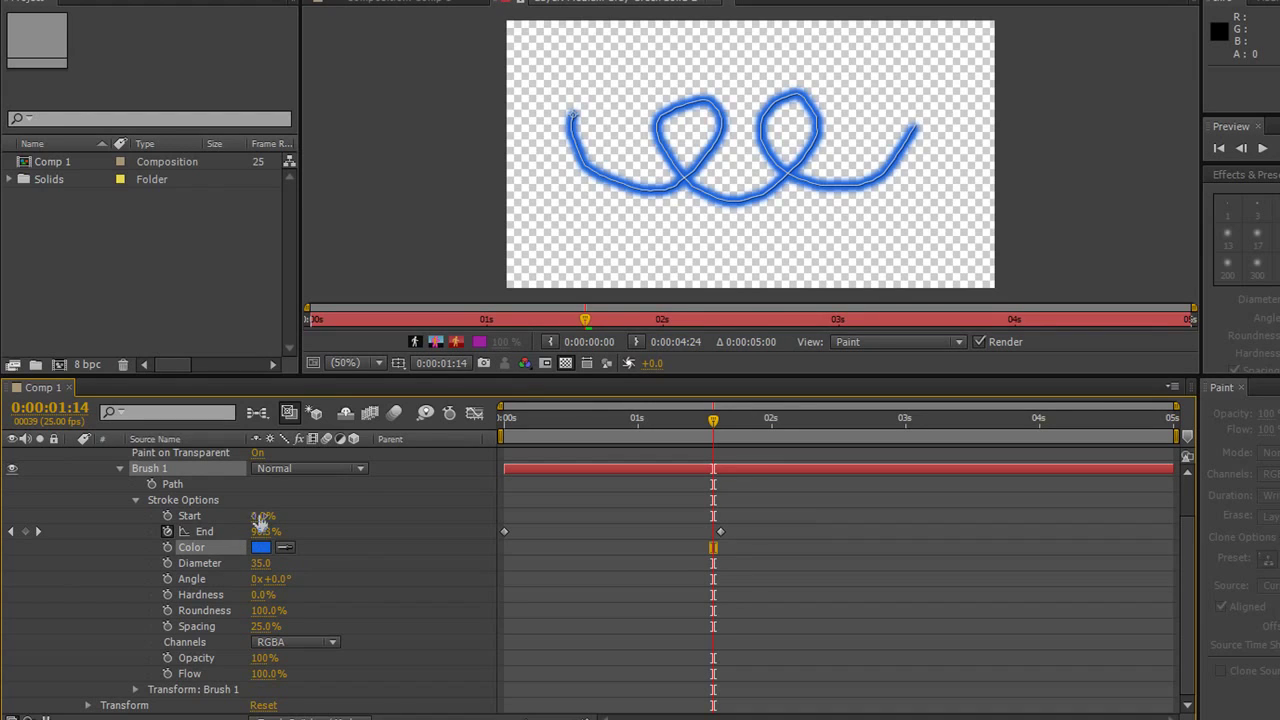
# Try different Start values for Brush 1's stroke and return Start to 0%
pyautogui.moveTo(264, 516)
pyautogui.mouseDown()
pyautogui.moveTo(310, 526)
pyautogui.moveTo(262, 524)
pyautogui.mouseUp()
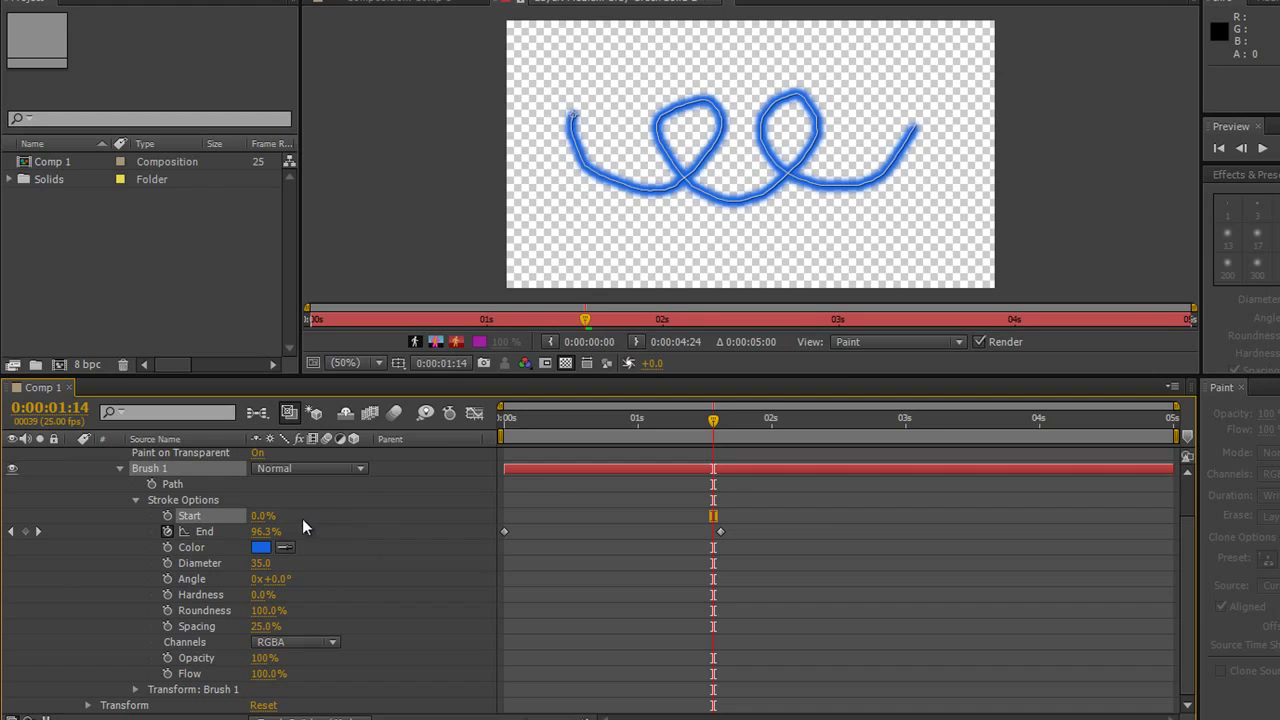
pyautogui.click(316, 587)
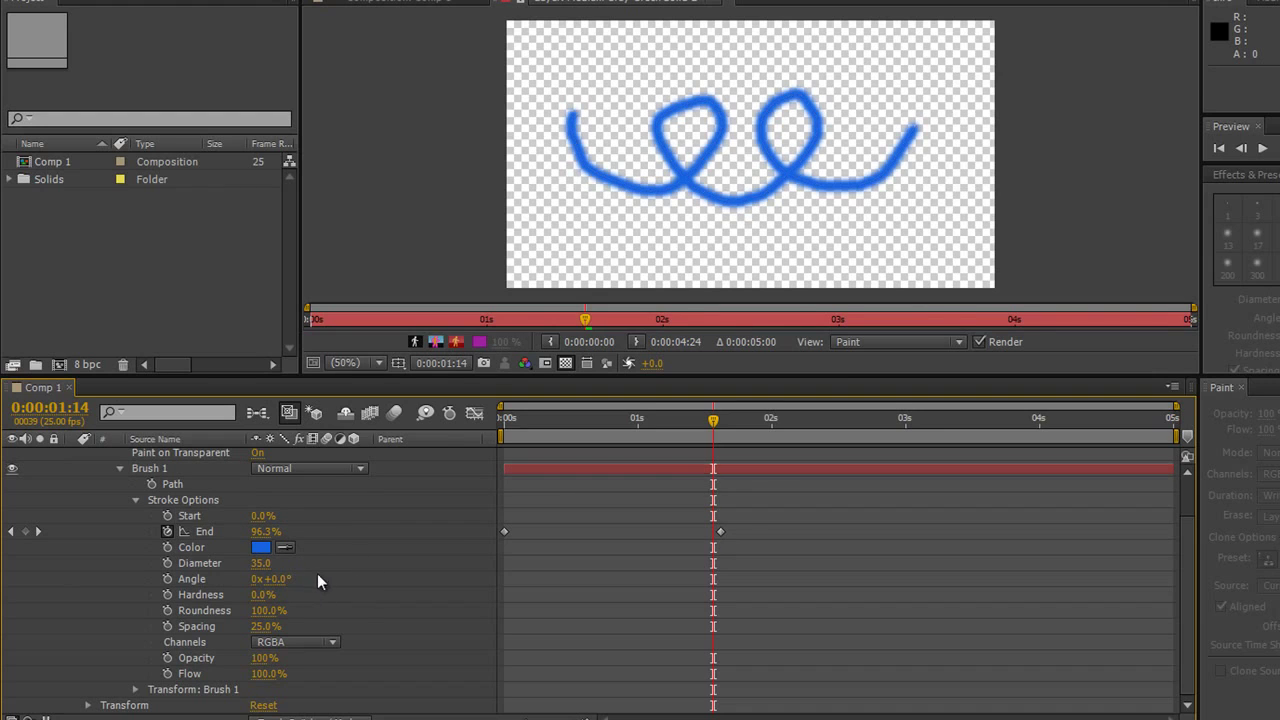
# Set Brush 1's diameter to 36 and angle to 153°, trying roundness at 0% before returning it to 100%
pyautogui.moveTo(260, 563)
pyautogui.mouseDown()
pyautogui.moveTo(330, 588)
pyautogui.moveTo(164, 627)
pyautogui.mouseUp()
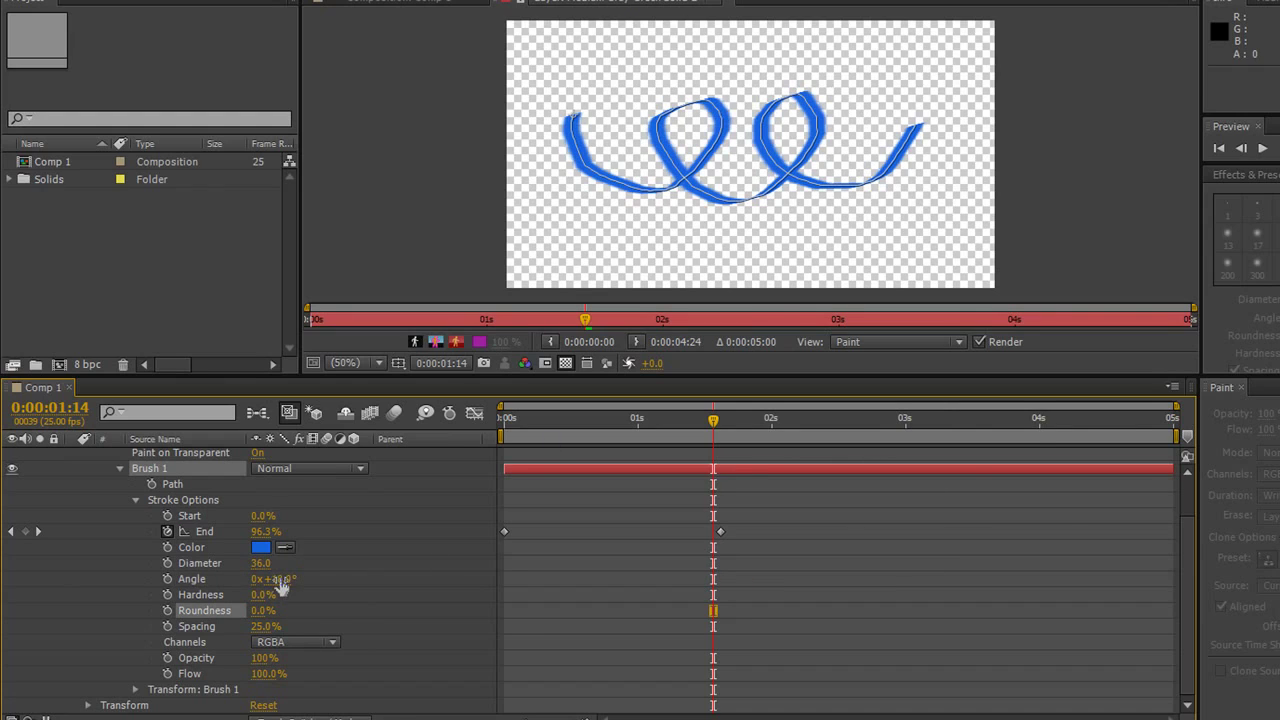
pyautogui.moveTo(280, 585)
pyautogui.mouseDown()
pyautogui.moveTo(485, 557)
pyautogui.moveTo(368, 564)
pyautogui.moveTo(435, 575)
pyautogui.moveTo(402, 578)
pyautogui.mouseUp()
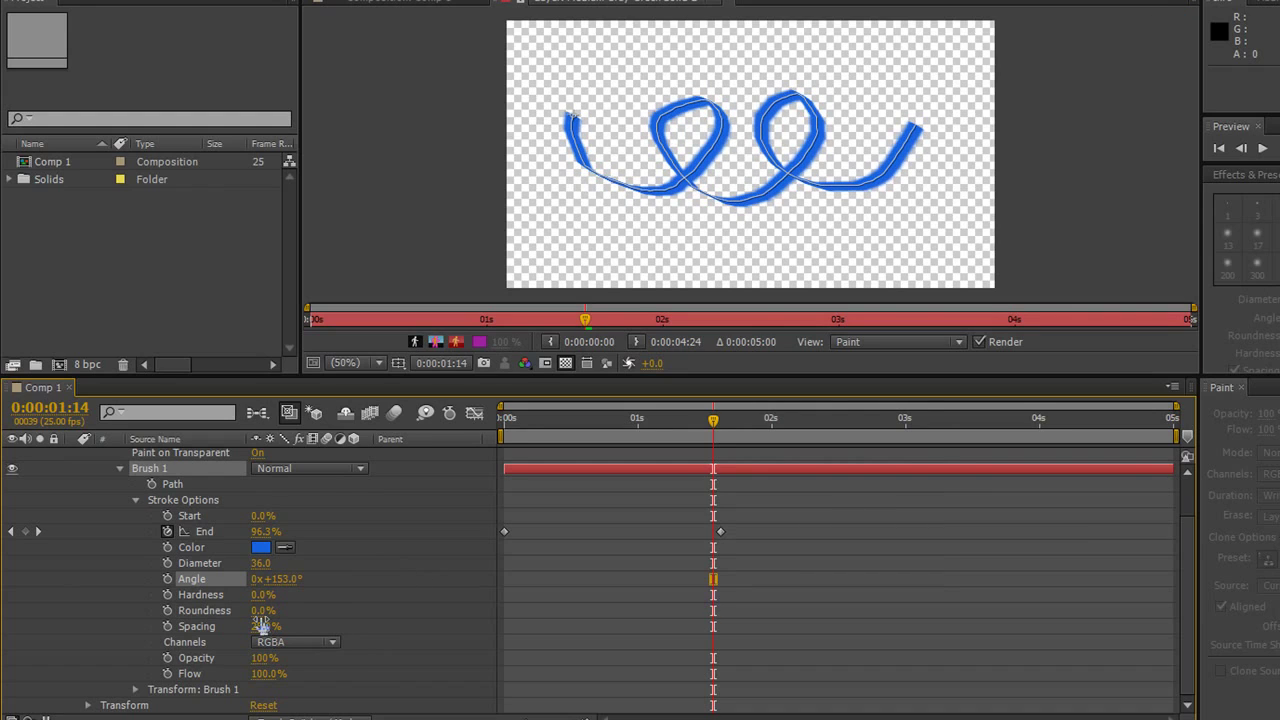
pyautogui.moveTo(262, 610); pyautogui.dragTo(367, 615)
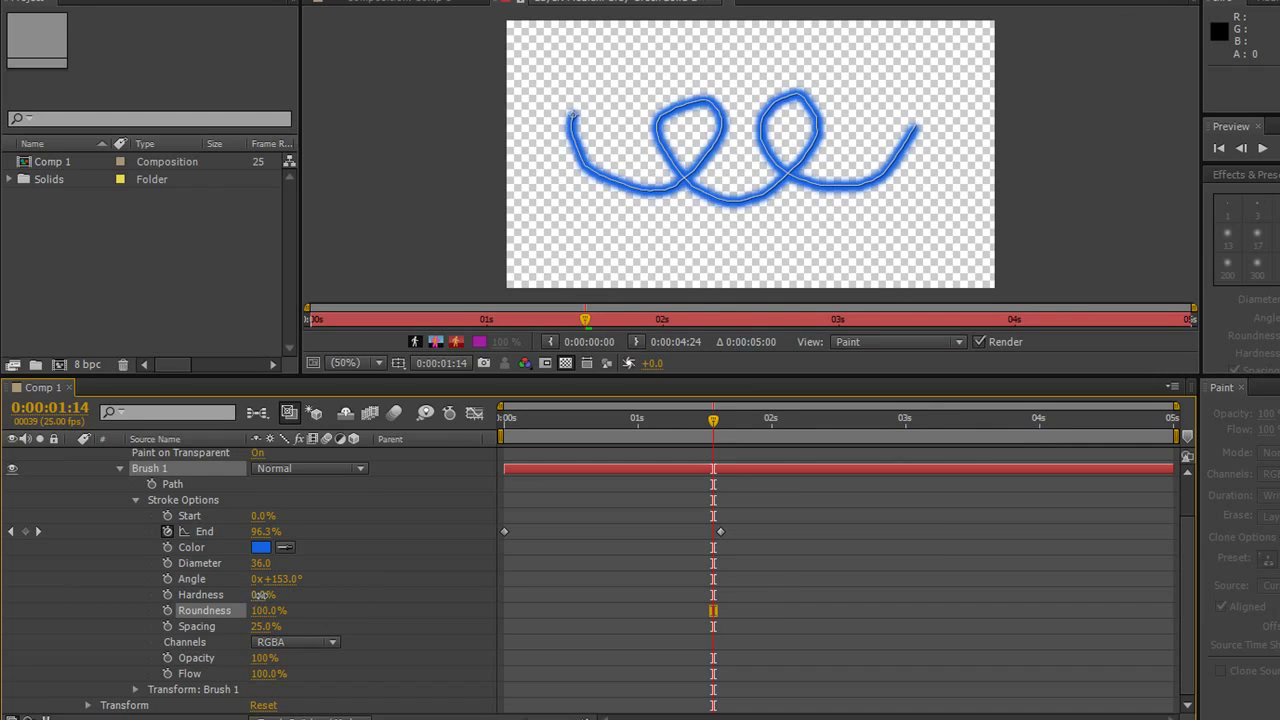
# Try other hardness and spacing values, restoring them to 0% and 25%, and set Brush 1's opacity to 99% with flow at 100%
pyautogui.moveTo(262, 595)
pyautogui.mouseDown()
pyautogui.moveTo(430, 602)
pyautogui.moveTo(325, 605)
pyautogui.mouseUp()
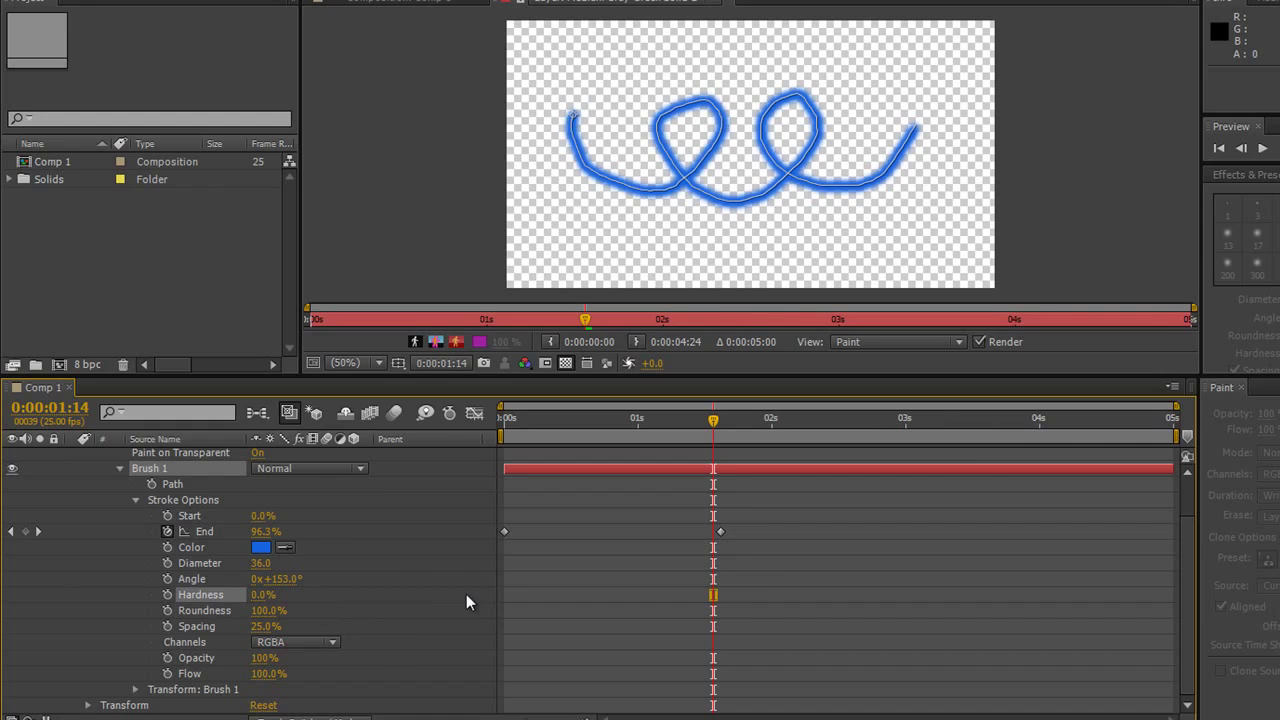
pyautogui.moveTo(259, 627)
pyautogui.mouseDown()
pyautogui.moveTo(423, 651)
pyautogui.moveTo(160, 654)
pyautogui.moveTo(172, 657)
pyautogui.mouseUp()
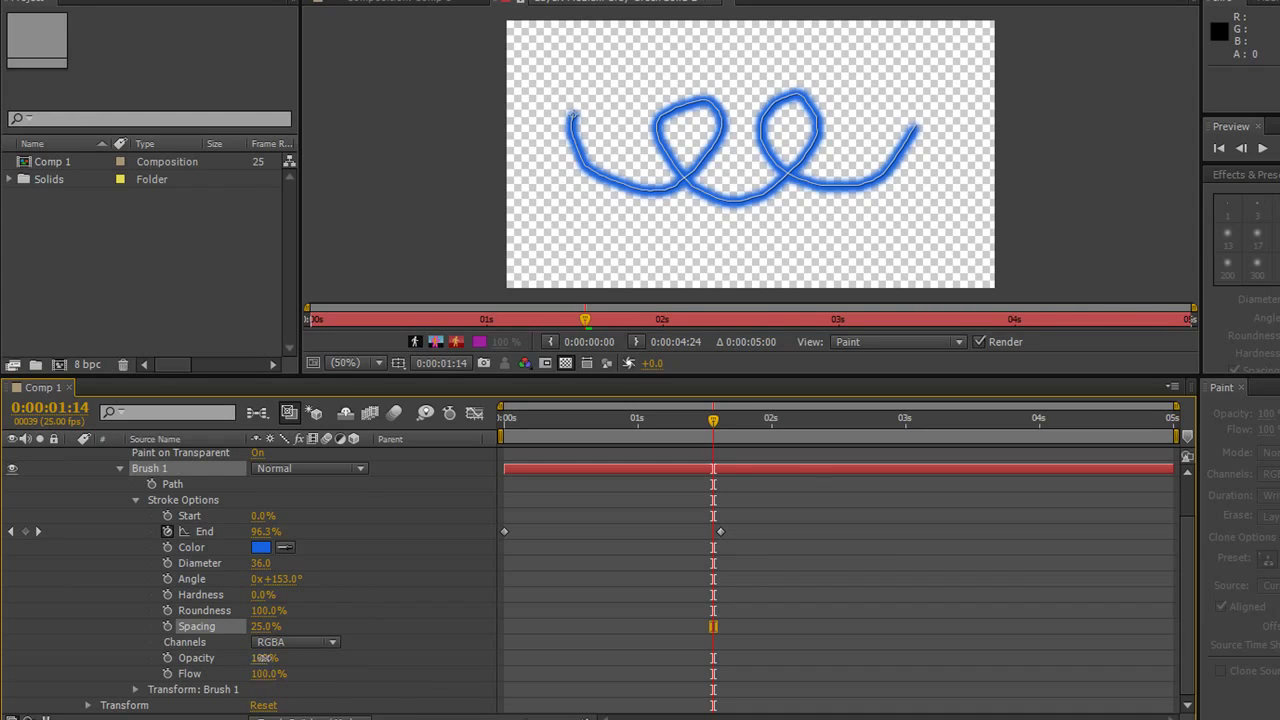
pyautogui.moveTo(263, 658)
pyautogui.mouseDown()
pyautogui.moveTo(228, 654)
pyautogui.moveTo(288, 664)
pyautogui.moveTo(199, 664)
pyautogui.moveTo(341, 684)
pyautogui.mouseUp()
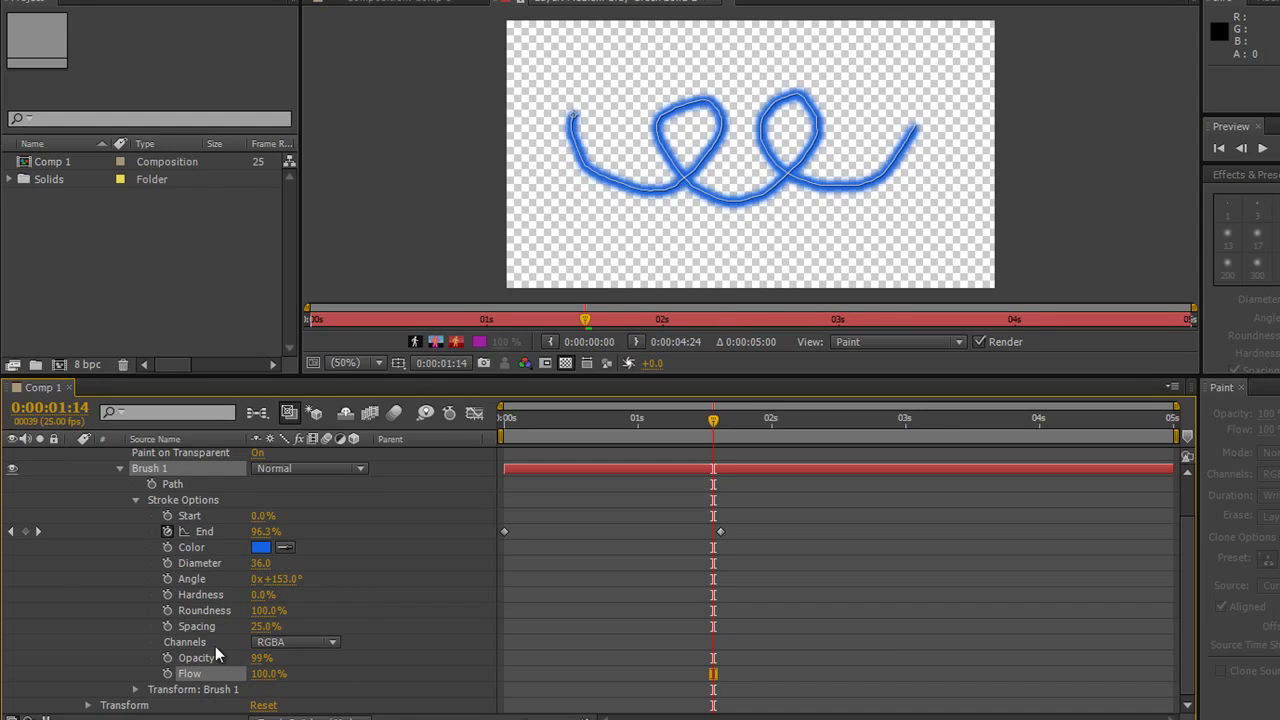
# Collapse Brush 1's stroke options and select its Path property
pyautogui.click(137, 500)
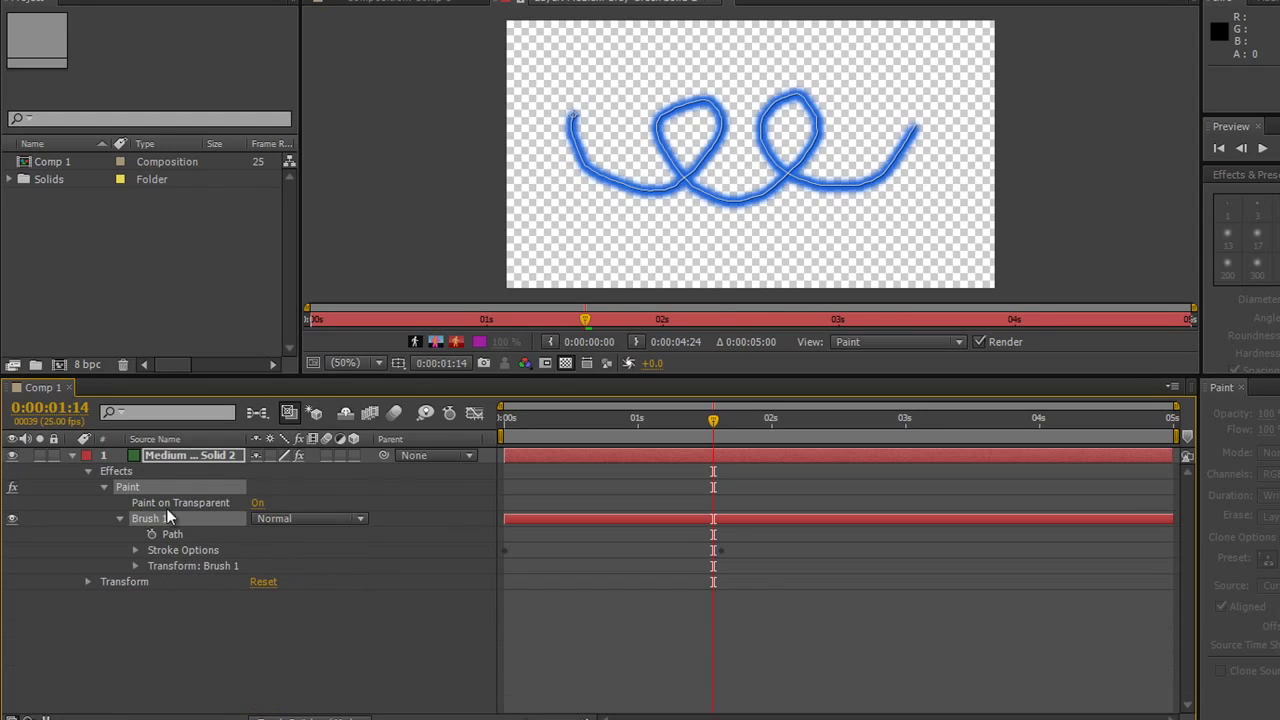
pyautogui.click(174, 535)
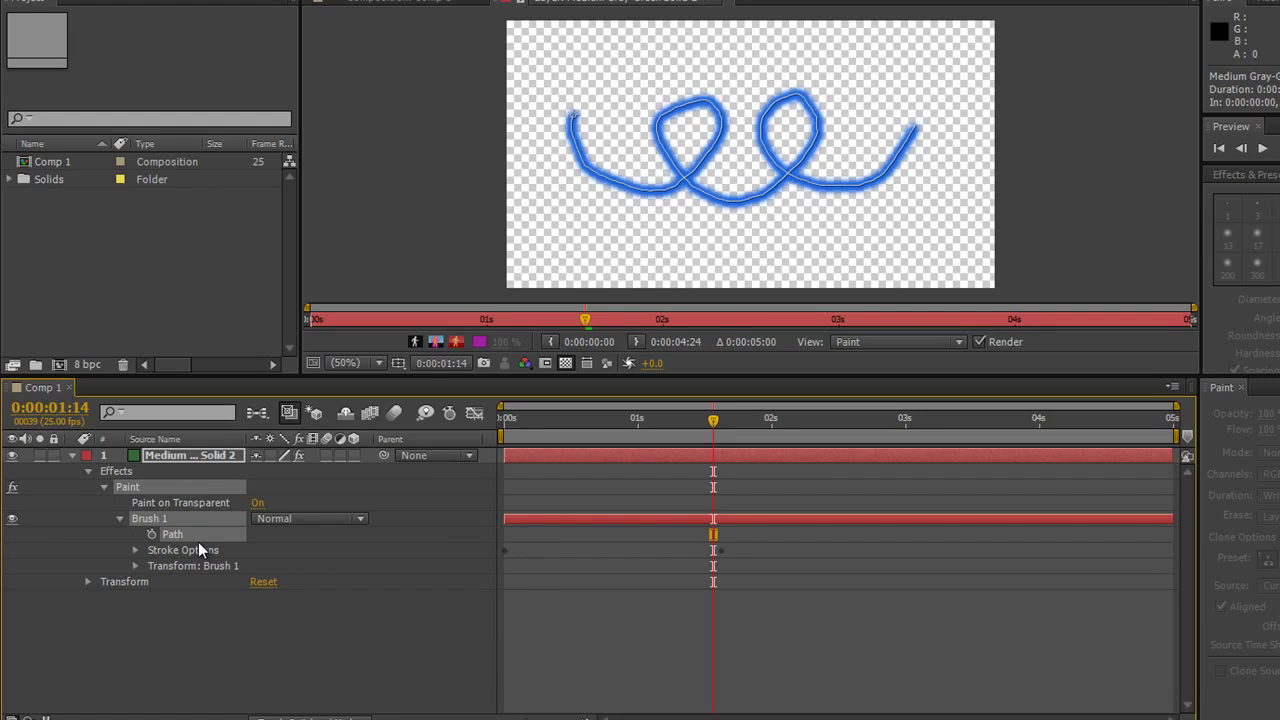